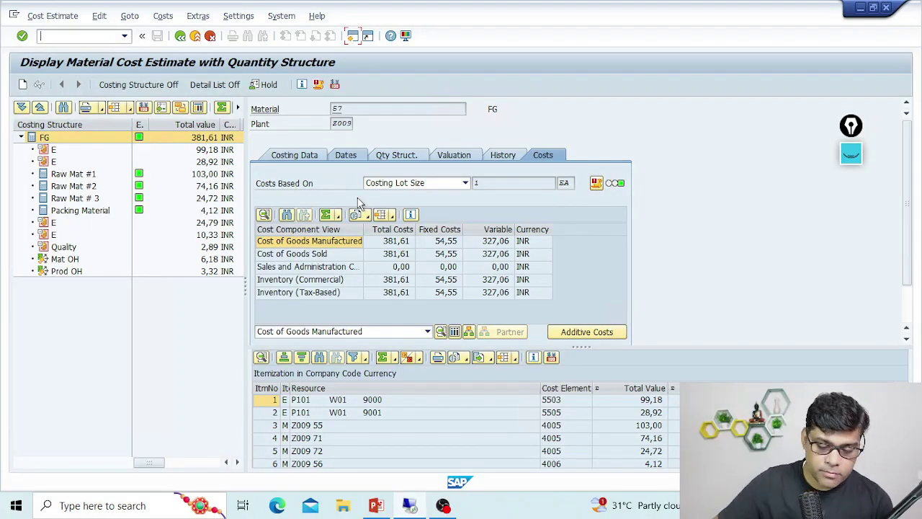
Circle the finished good's material number with the annotation pen and mark areas of the cost estimate
{"action": "left_click", "coordinate": [850, 153]}
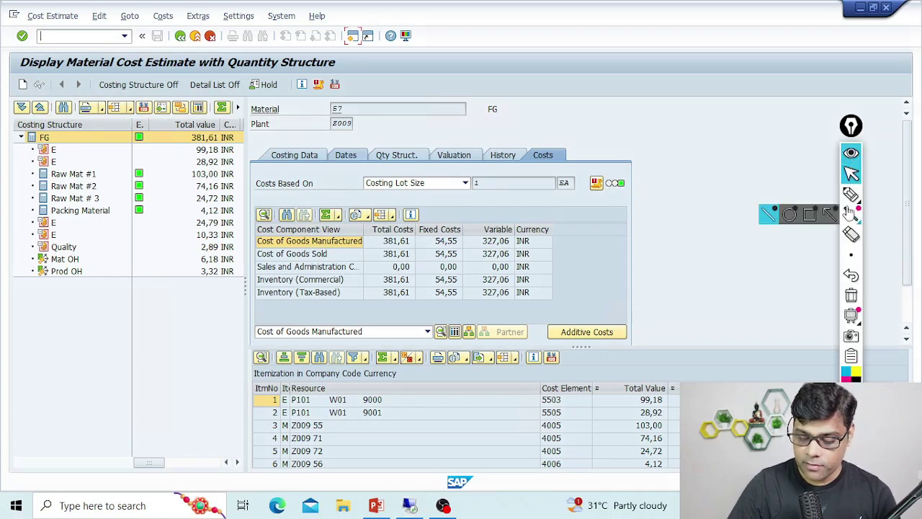
{"action": "left_click", "coordinate": [851, 193]}
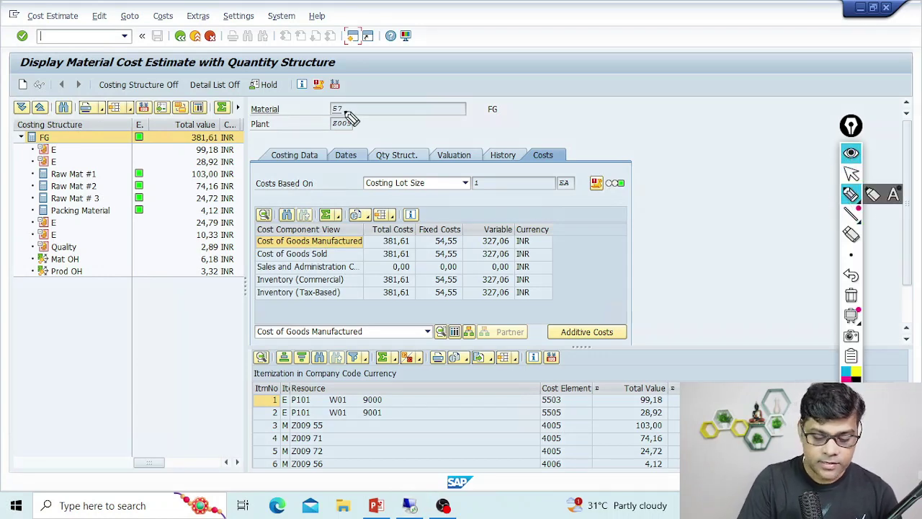
{"action": "left_click_drag", "start_coordinate": [346, 116], "coordinate": [355, 114]}
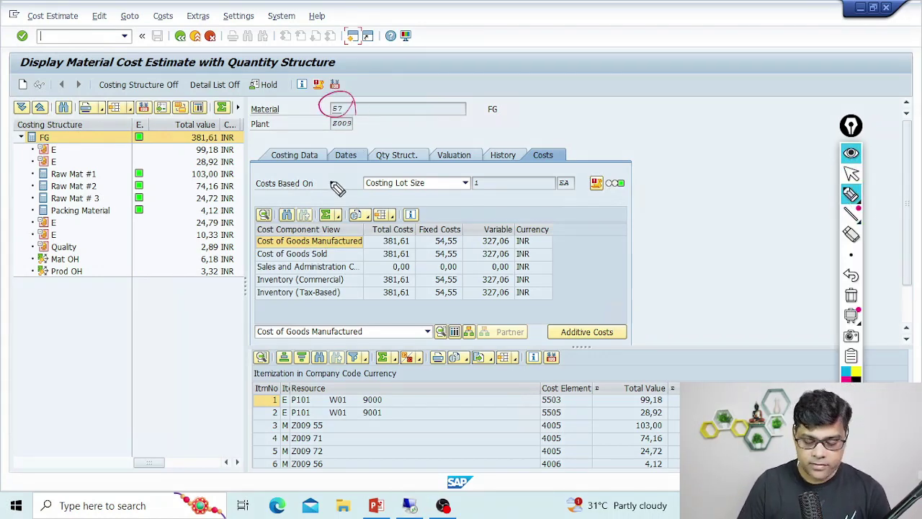
{"action": "mouse_move", "coordinate": [417, 306]}
{"action": "left_mouse_down"}
{"action": "mouse_move", "coordinate": [380, 294]}
{"action": "mouse_move", "coordinate": [419, 317]}
{"action": "left_mouse_up"}
{"action": "left_click_drag", "start_coordinate": [123, 104], "coordinate": [155, 330]}
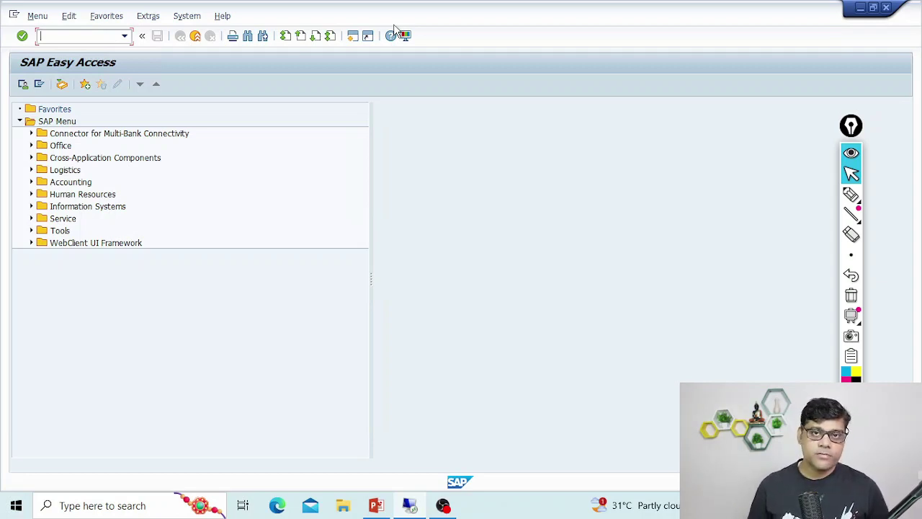
Run transaction MM03 and bring up the view selection for material 57
{"action": "type", "text": "mm03"}
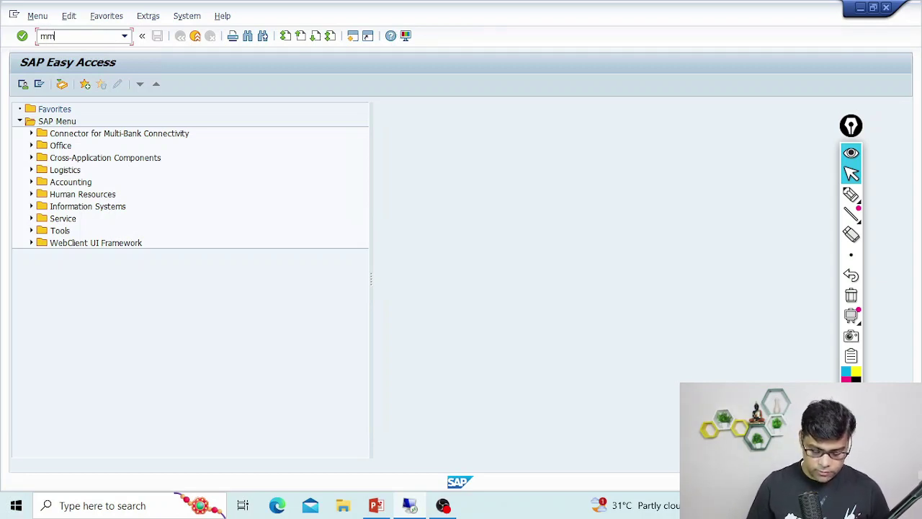
{"action": "key", "text": "Return"}
{"action": "key", "text": "Return"}
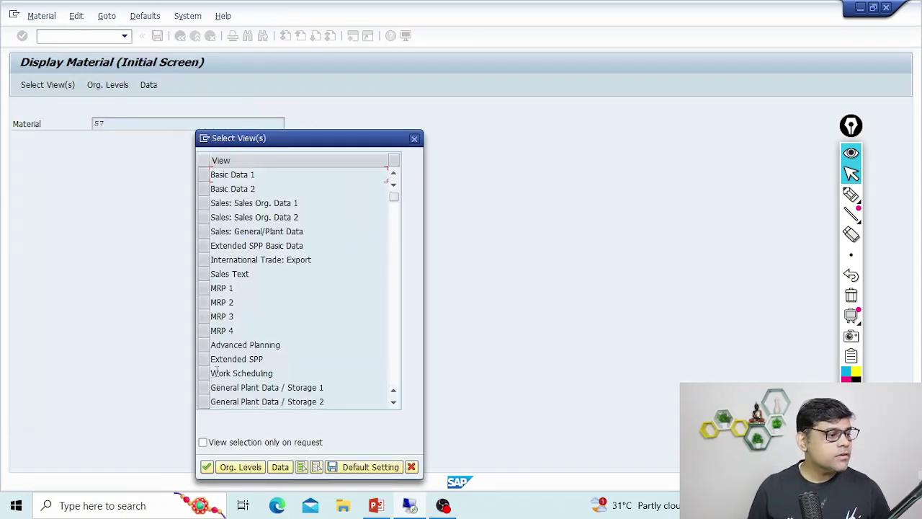
Display the Costing 2 view of material 57 for plant Z009
{"action": "scroll", "coordinate": [217, 372], "scroll_direction": "down", "scroll_amount": 3}
{"action": "left_click", "coordinate": [206, 333]}
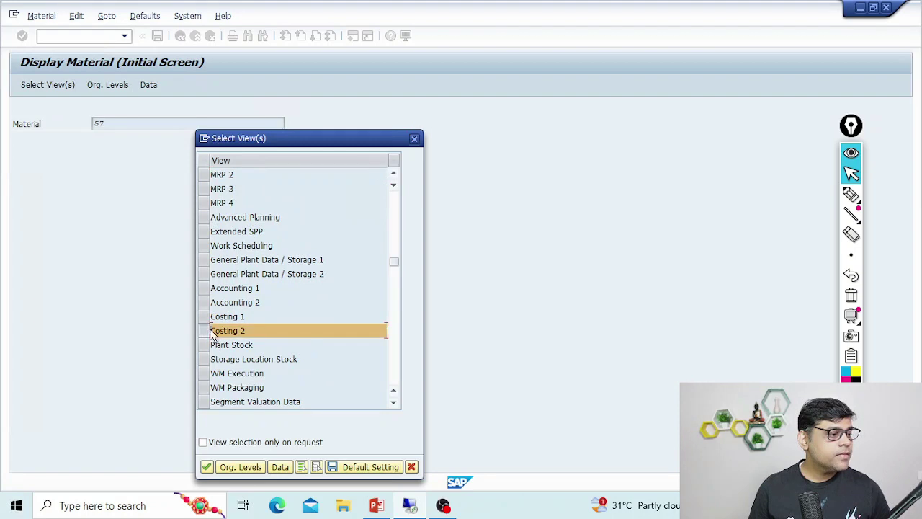
{"action": "left_click", "coordinate": [207, 466]}
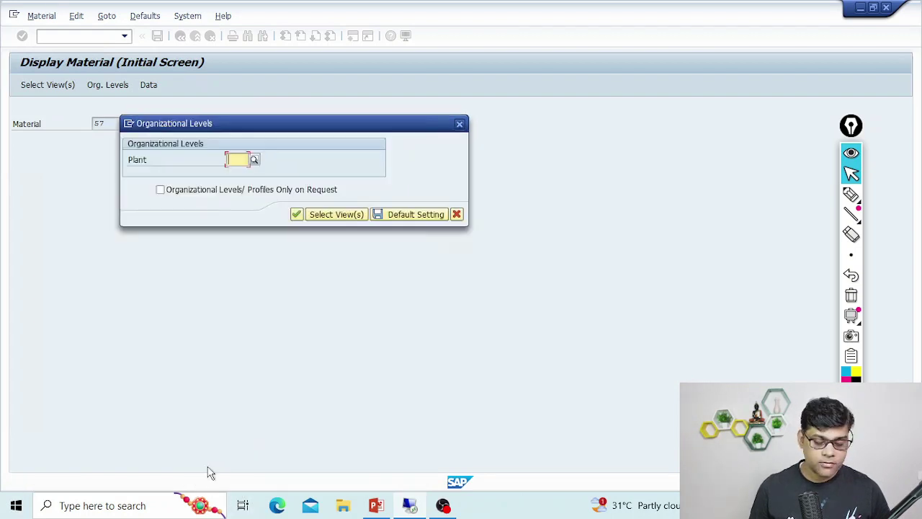
{"action": "type", "text": "z009"}
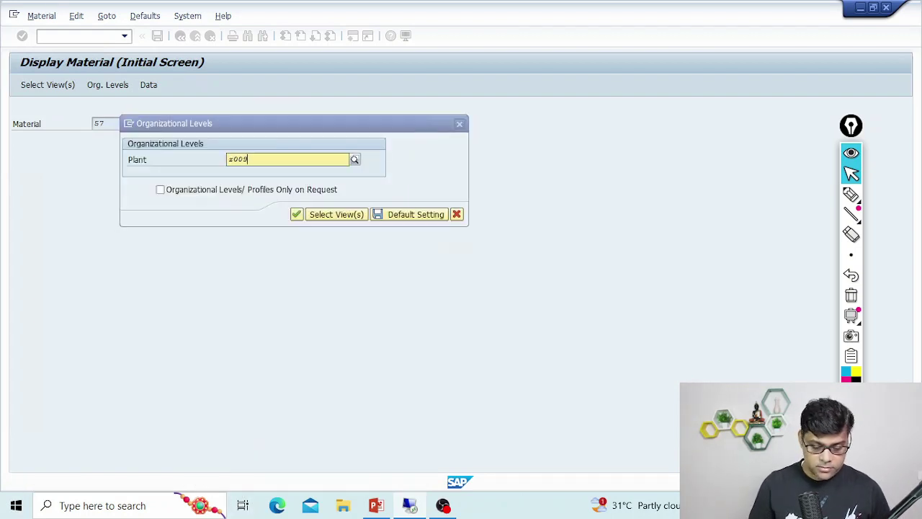
{"action": "key", "text": "Return"}
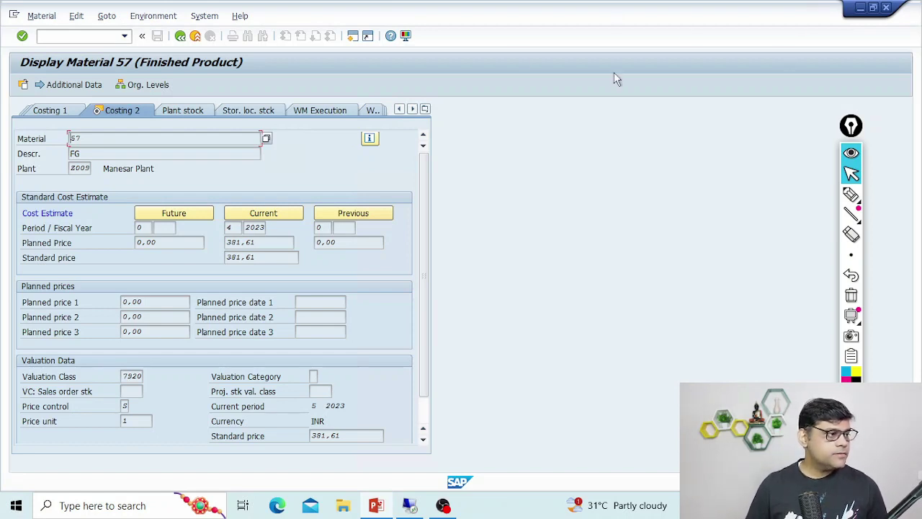
Run transaction CO03, look up the production orders per controlling area, and display the first order listed
{"action": "left_click", "coordinate": [81, 36]}
{"action": "type", "text": "/nco03"}
{"action": "key", "text": "Return"}
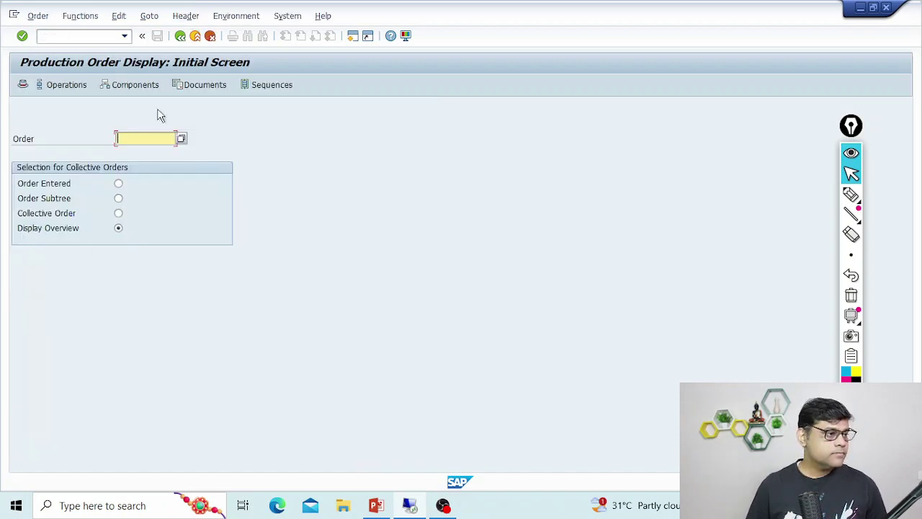
{"action": "left_click", "coordinate": [181, 139]}
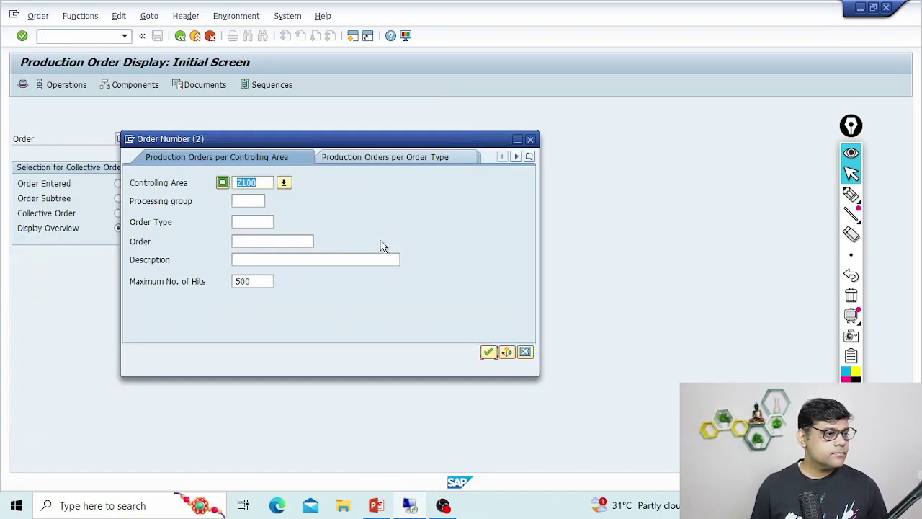
{"action": "type", "text": "Z009"}
{"action": "key", "text": "Return"}
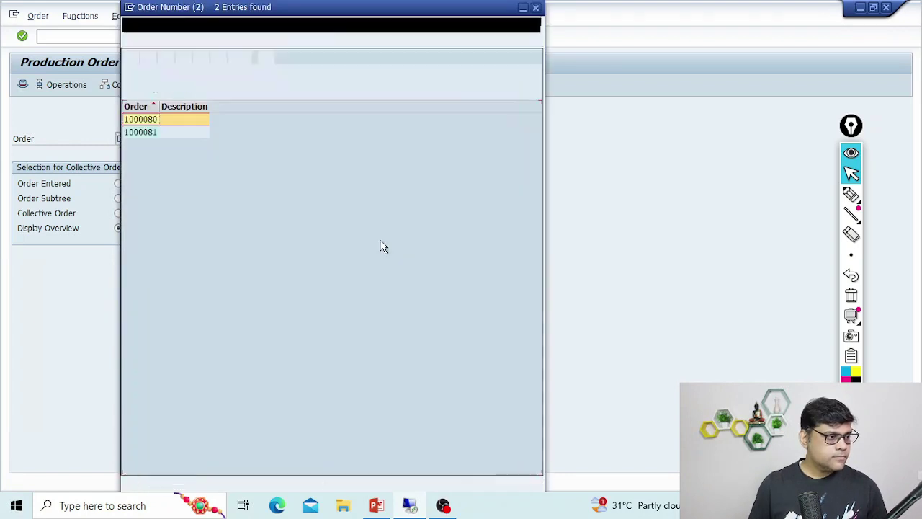
{"action": "double_click", "coordinate": [181, 120]}
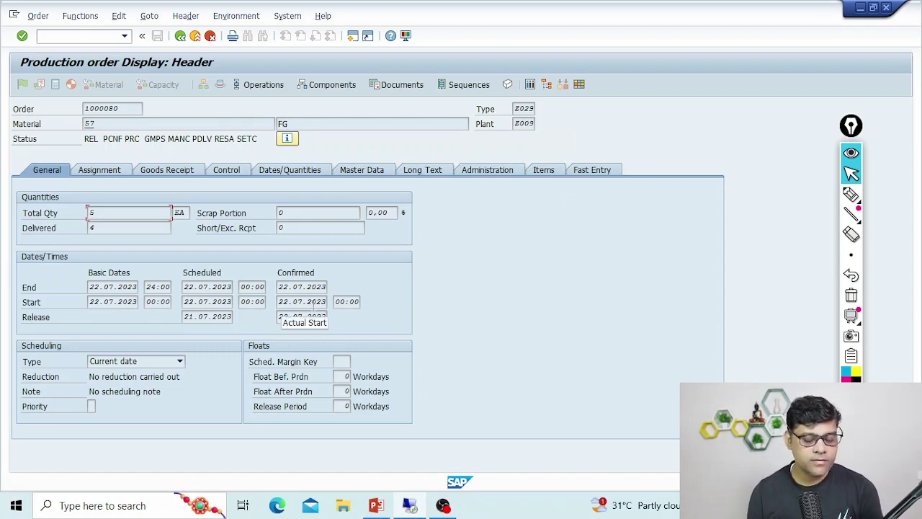
Show the cost analysis of the displayed production order
{"action": "left_click", "coordinate": [155, 17]}
{"action": "mouse_move", "coordinate": [259, 80]}
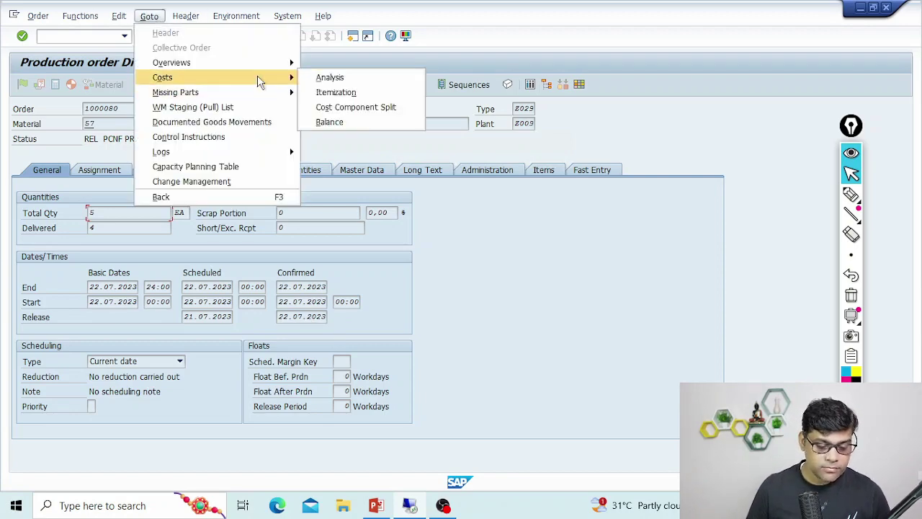
{"action": "left_click", "coordinate": [338, 78]}
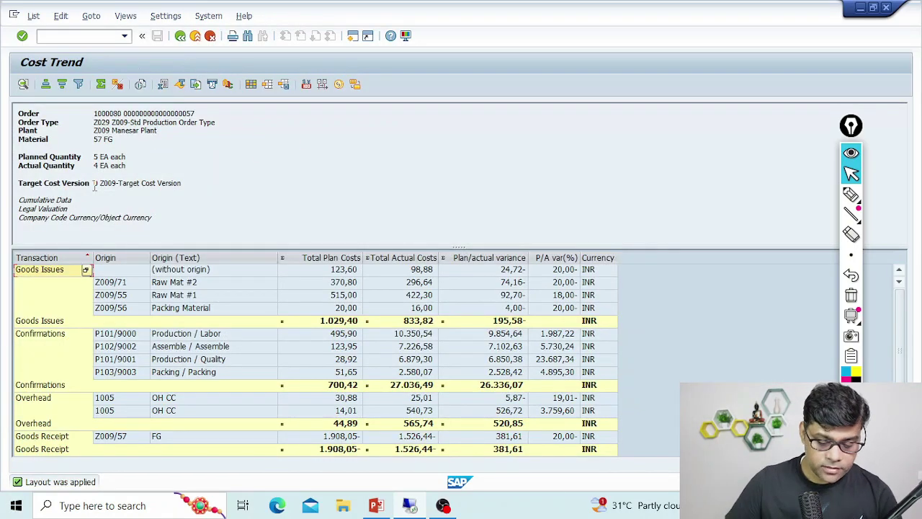
Mark the Total Plan Costs and Total Actual Costs columns with pen arrows, erase the marks and return to the order header
{"action": "left_click", "coordinate": [851, 193]}
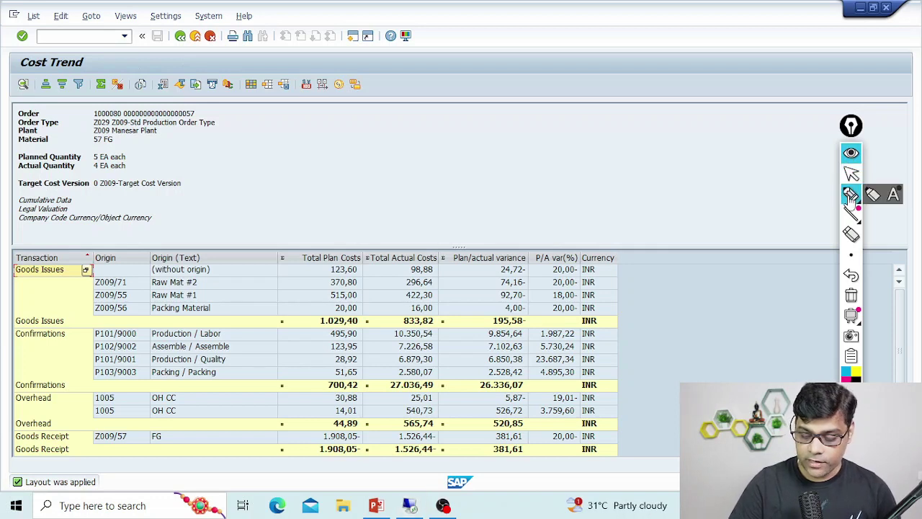
{"action": "mouse_move", "coordinate": [327, 206]}
{"action": "left_mouse_down"}
{"action": "mouse_move", "coordinate": [336, 232]}
{"action": "mouse_move", "coordinate": [350, 233]}
{"action": "left_mouse_up"}
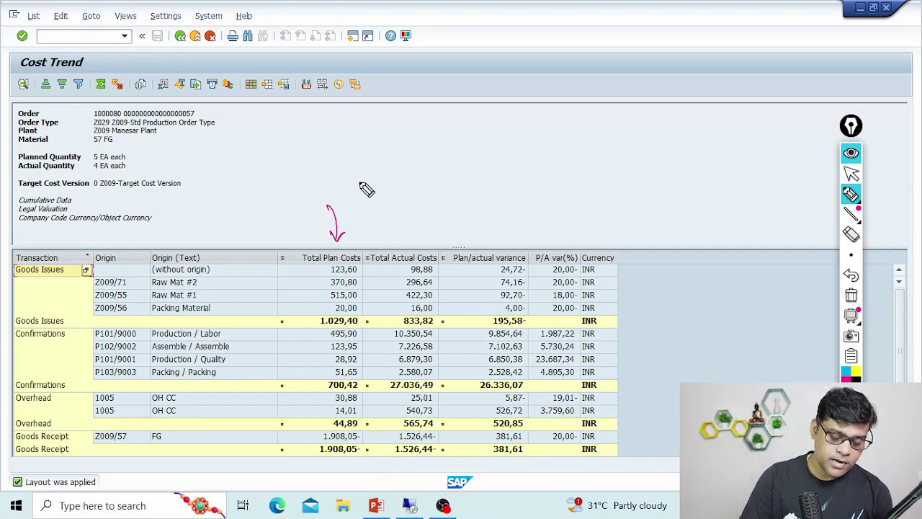
{"action": "mouse_move", "coordinate": [358, 150]}
{"action": "left_mouse_down"}
{"action": "mouse_move", "coordinate": [365, 453]}
{"action": "mouse_move", "coordinate": [375, 438]}
{"action": "left_mouse_up"}
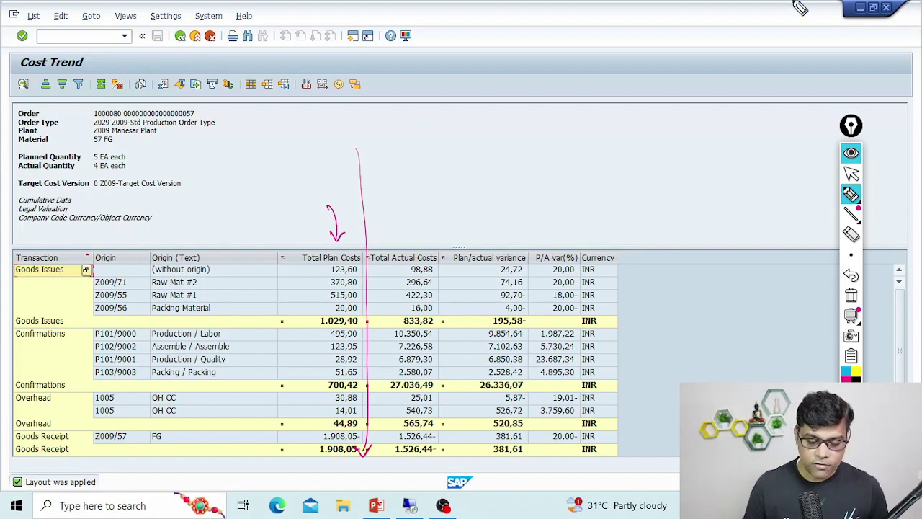
{"action": "left_click", "coordinate": [851, 193]}
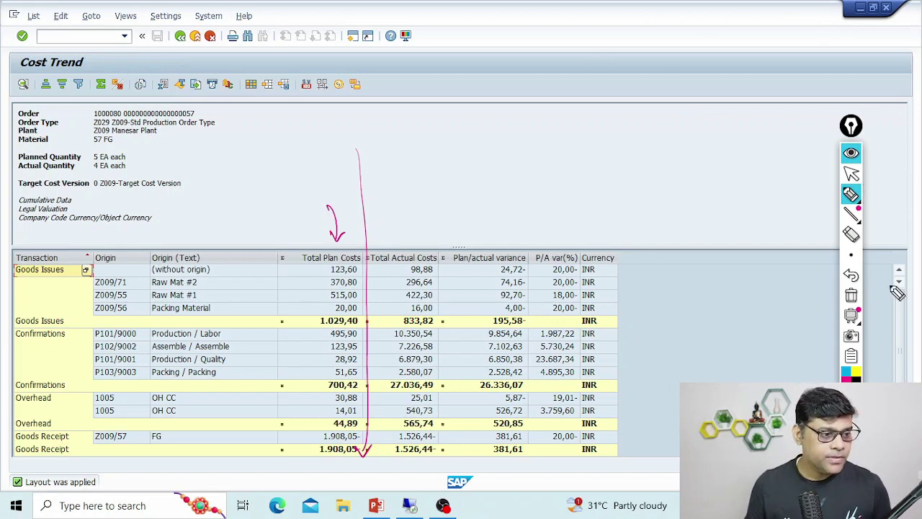
{"action": "left_click", "coordinate": [851, 295]}
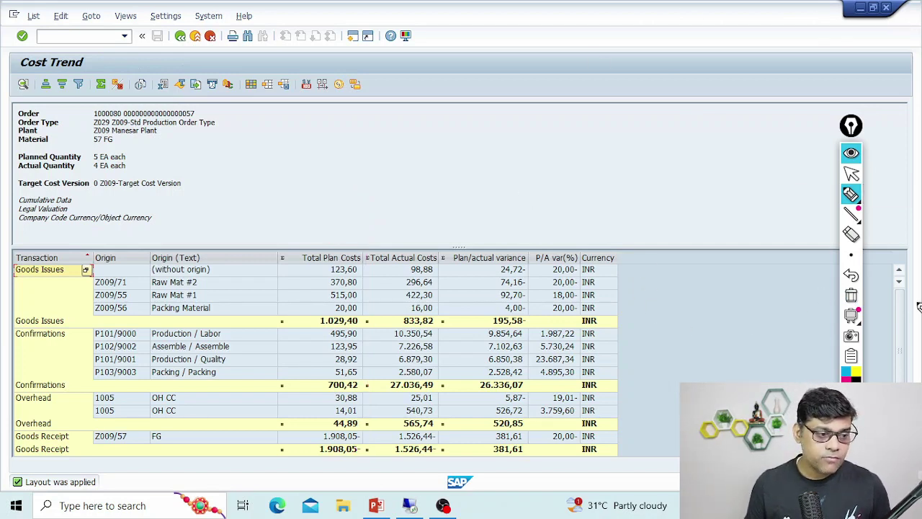
{"action": "left_click", "coordinate": [851, 175]}
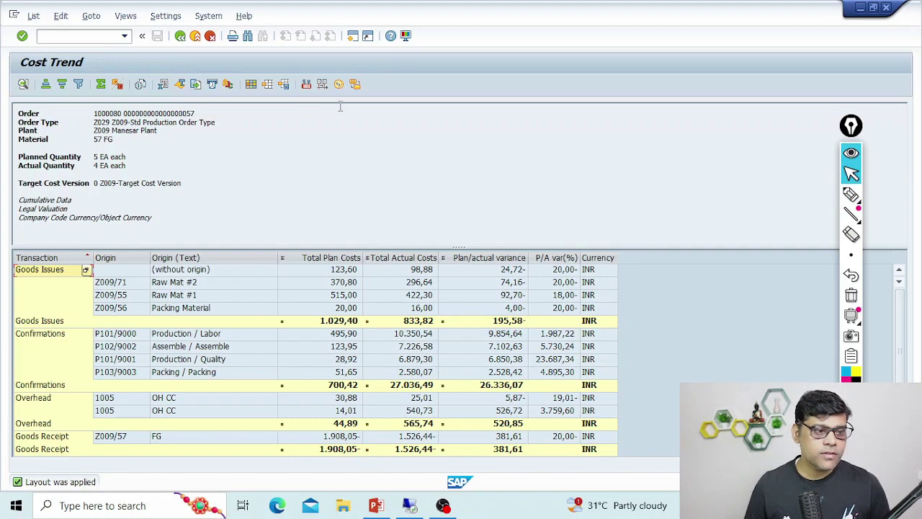
{"action": "left_click", "coordinate": [181, 36]}
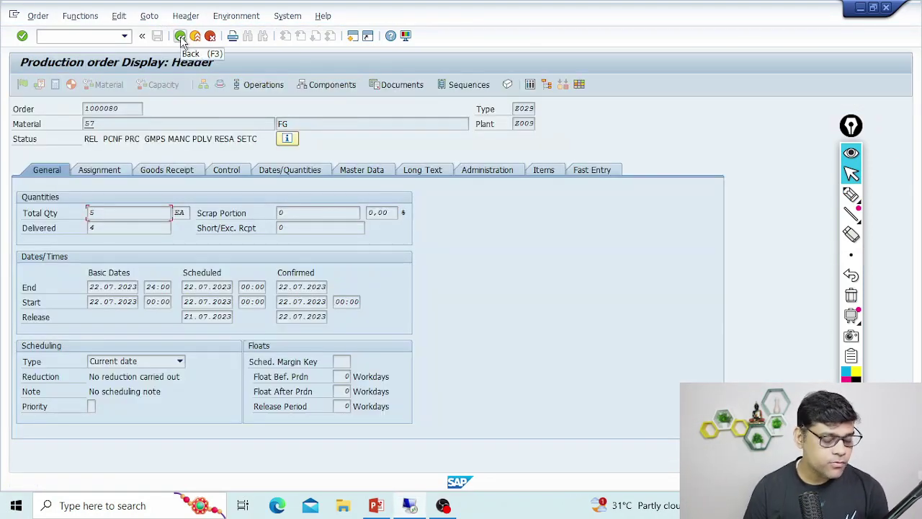
Annotate the order header by marking the confirmed dates and material and handwriting bracketed notes "FI-MM", "CO" and "FI Doc"
{"action": "left_click", "coordinate": [850, 195]}
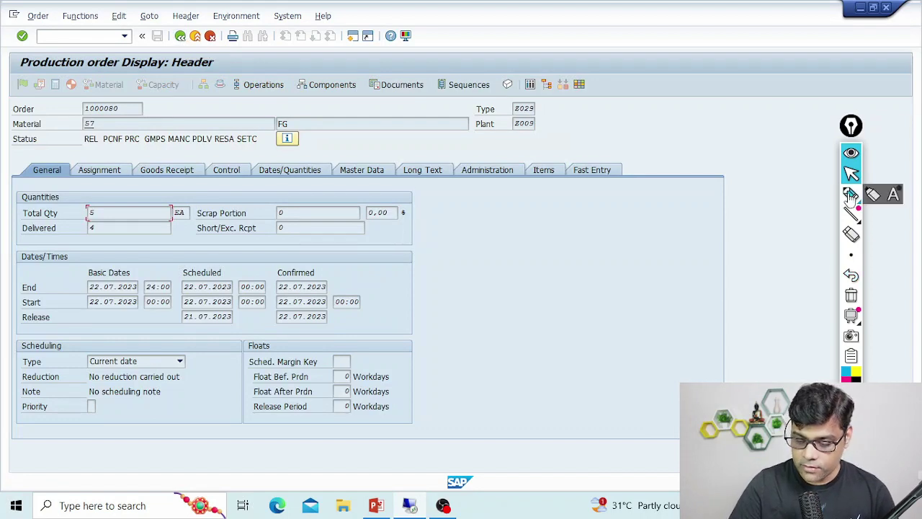
{"action": "mouse_move", "coordinate": [348, 317]}
{"action": "left_mouse_down"}
{"action": "mouse_move", "coordinate": [372, 247]}
{"action": "mouse_move", "coordinate": [328, 393]}
{"action": "left_mouse_up"}
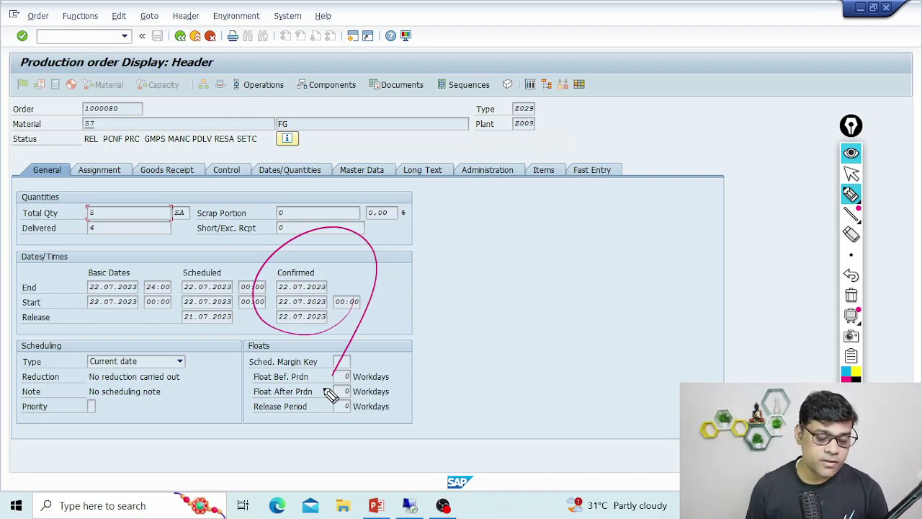
{"action": "left_click_drag", "start_coordinate": [70, 131], "coordinate": [180, 118]}
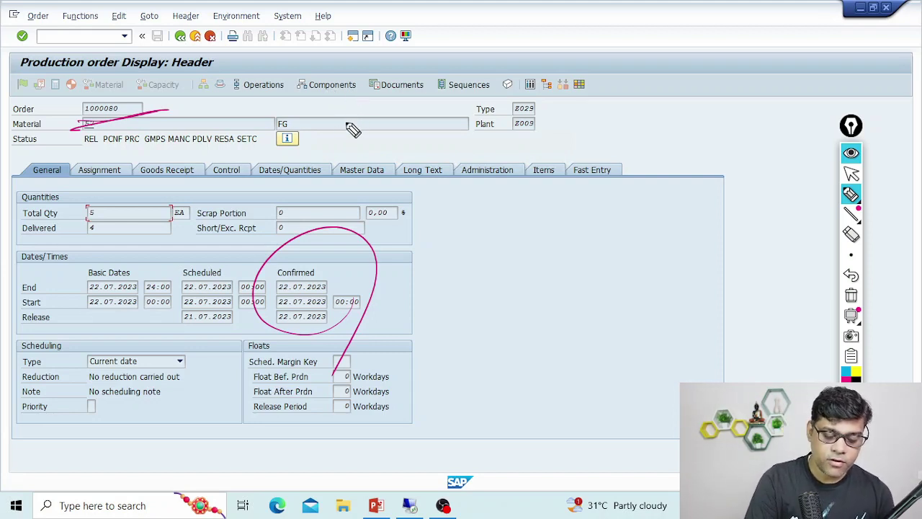
{"action": "mouse_move", "coordinate": [352, 127]}
{"action": "left_mouse_down"}
{"action": "mouse_move", "coordinate": [411, 108]}
{"action": "mouse_move", "coordinate": [417, 121]}
{"action": "left_mouse_up"}
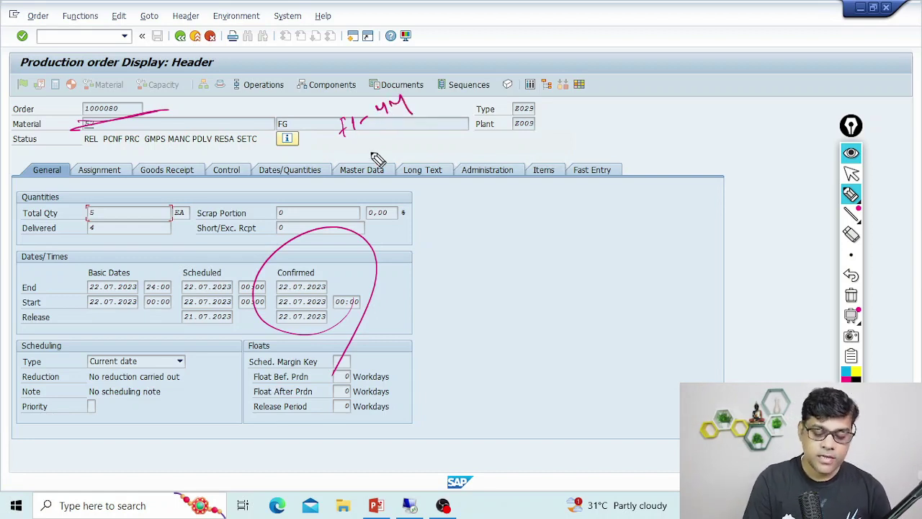
{"action": "mouse_move", "coordinate": [366, 154]}
{"action": "left_mouse_down"}
{"action": "mouse_move", "coordinate": [356, 161]}
{"action": "mouse_move", "coordinate": [397, 131]}
{"action": "left_mouse_up"}
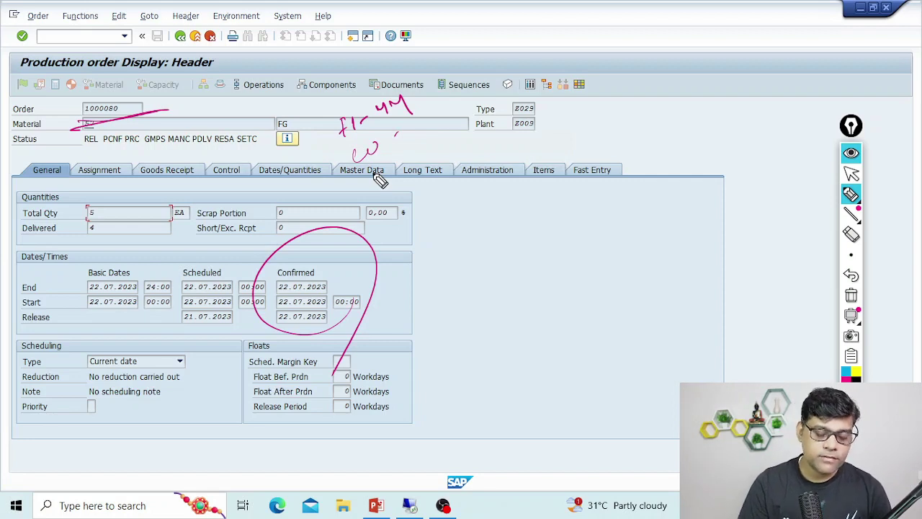
{"action": "mouse_move", "coordinate": [367, 196]}
{"action": "left_mouse_down"}
{"action": "mouse_move", "coordinate": [365, 185]}
{"action": "mouse_move", "coordinate": [377, 198]}
{"action": "mouse_move", "coordinate": [406, 170]}
{"action": "mouse_move", "coordinate": [448, 154]}
{"action": "left_mouse_up"}
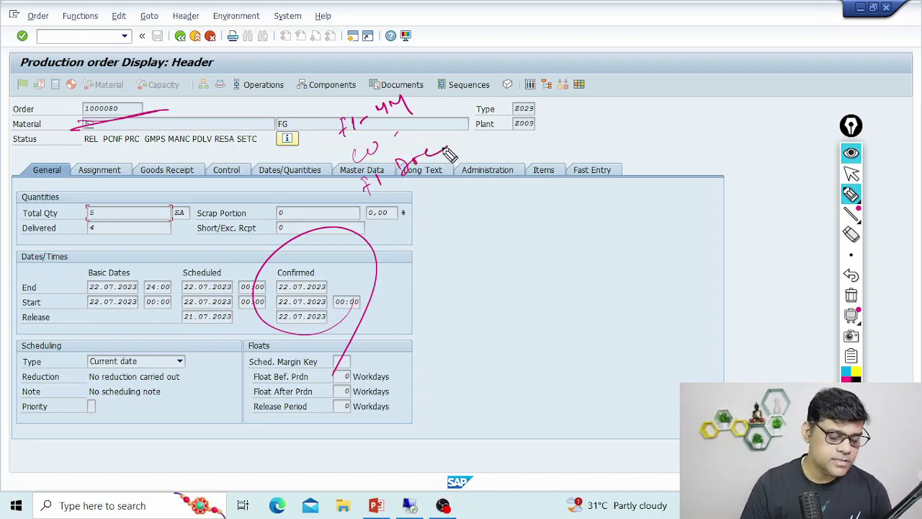
{"action": "mouse_move", "coordinate": [315, 108]}
{"action": "left_mouse_down"}
{"action": "mouse_move", "coordinate": [308, 152]}
{"action": "mouse_move", "coordinate": [389, 248]}
{"action": "left_mouse_up"}
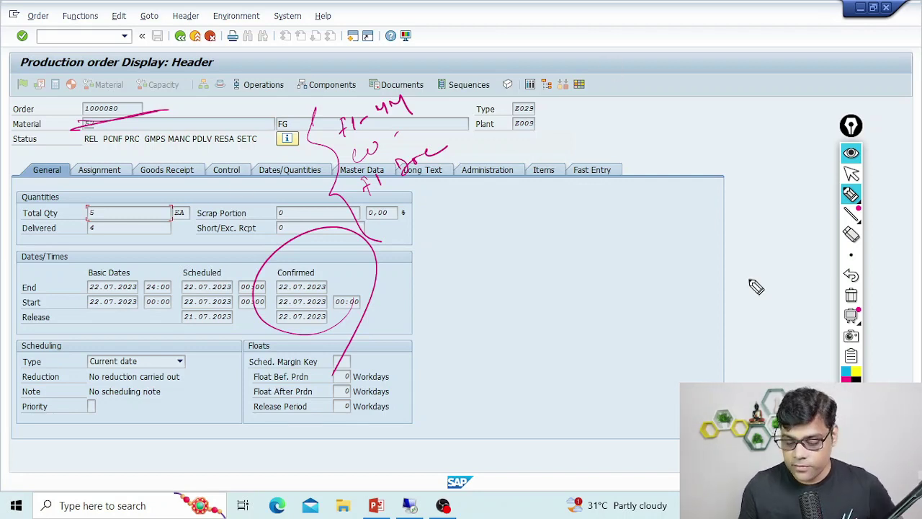
Clear all pen marks from the order header and restore the normal pointer
{"action": "left_click", "coordinate": [850, 254]}
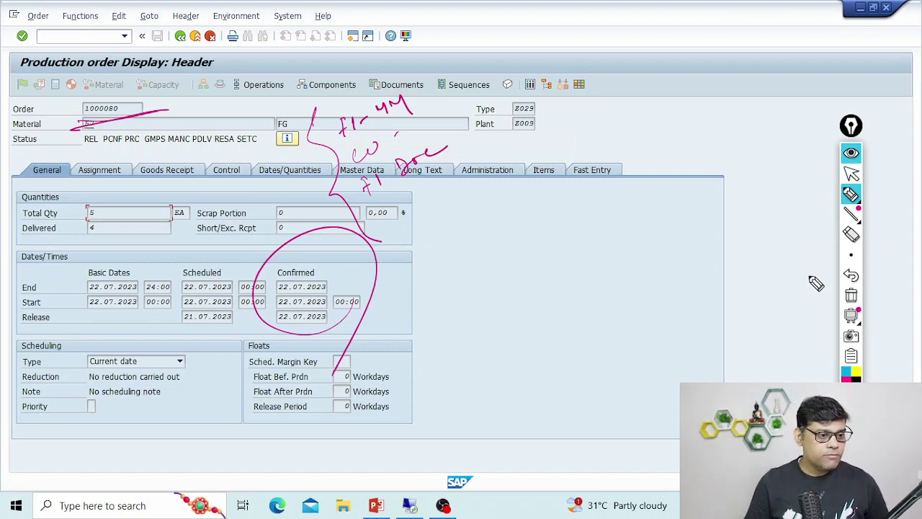
{"action": "left_click", "coordinate": [851, 296]}
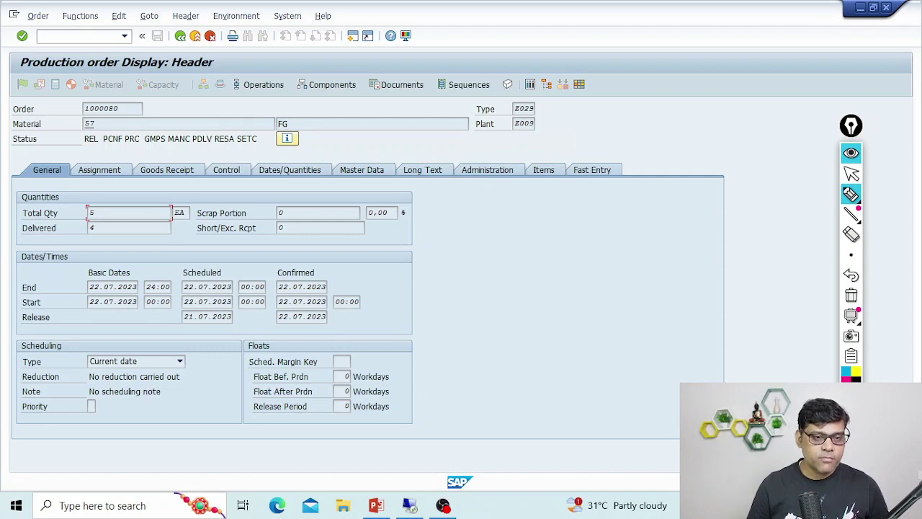
{"action": "left_click", "coordinate": [851, 173]}
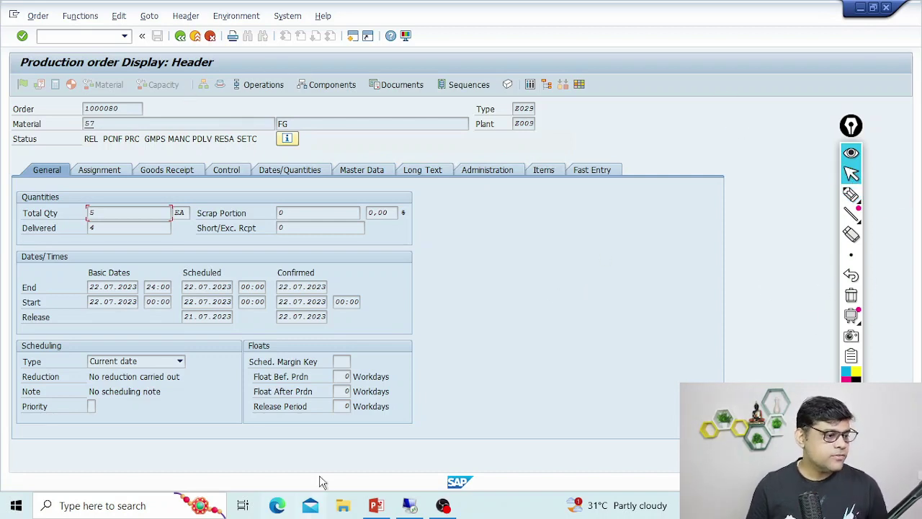
Start a new session and run transaction FB03 to display an accounting document
{"action": "left_click", "coordinate": [352, 37]}
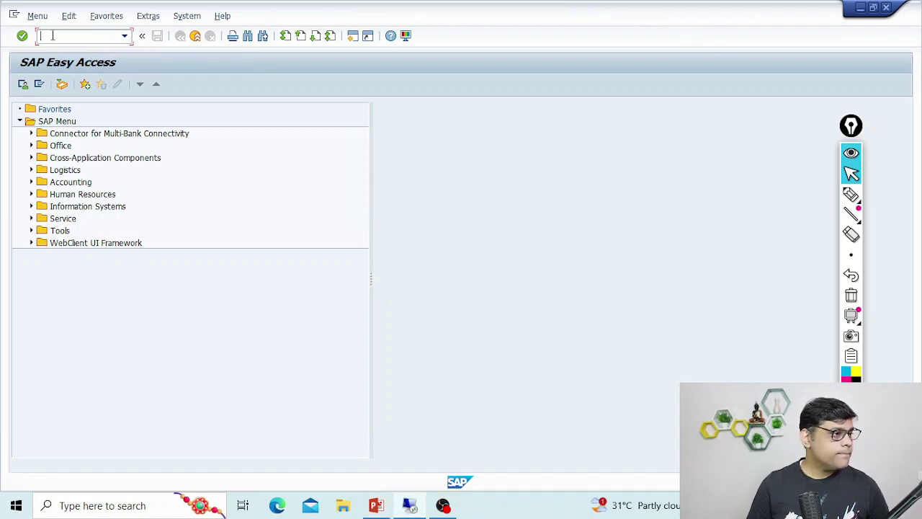
{"action": "type", "text": "fb03"}
{"action": "key", "text": "Return"}
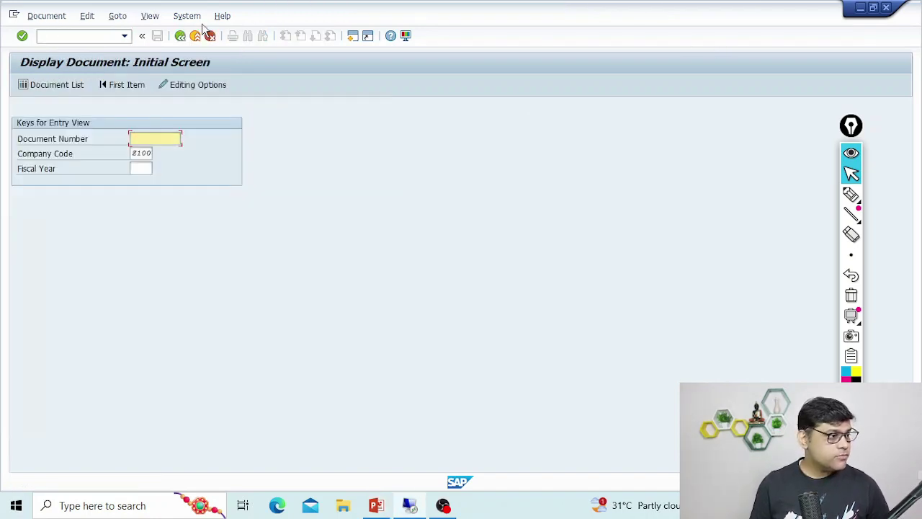
List the accounting documents for company code Z009 with posting date 22.07.2023
{"action": "left_click", "coordinate": [78, 88]}
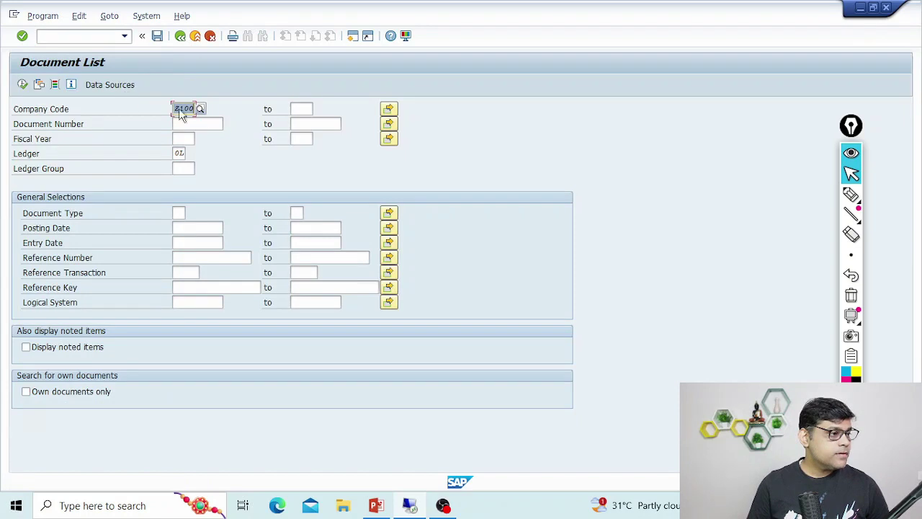
{"action": "type", "text": "z005"}
{"action": "left_click", "coordinate": [208, 131]}
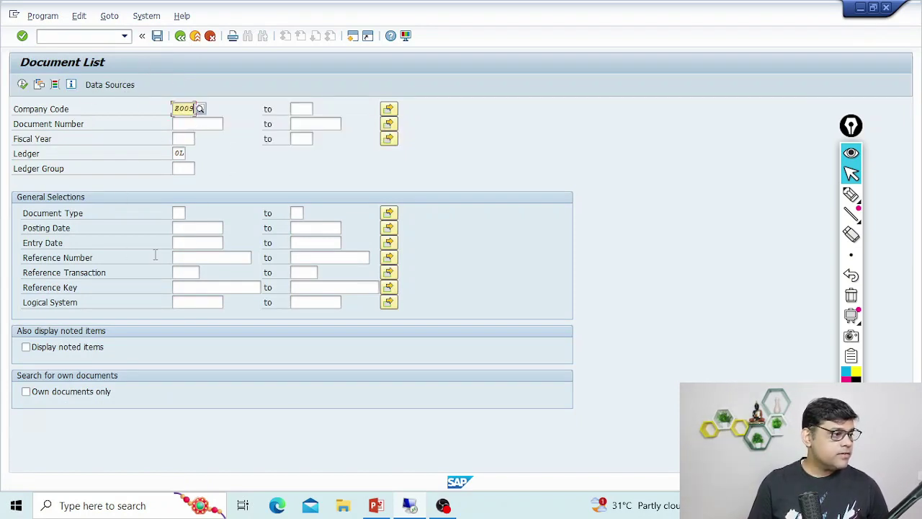
{"action": "left_click", "coordinate": [190, 229]}
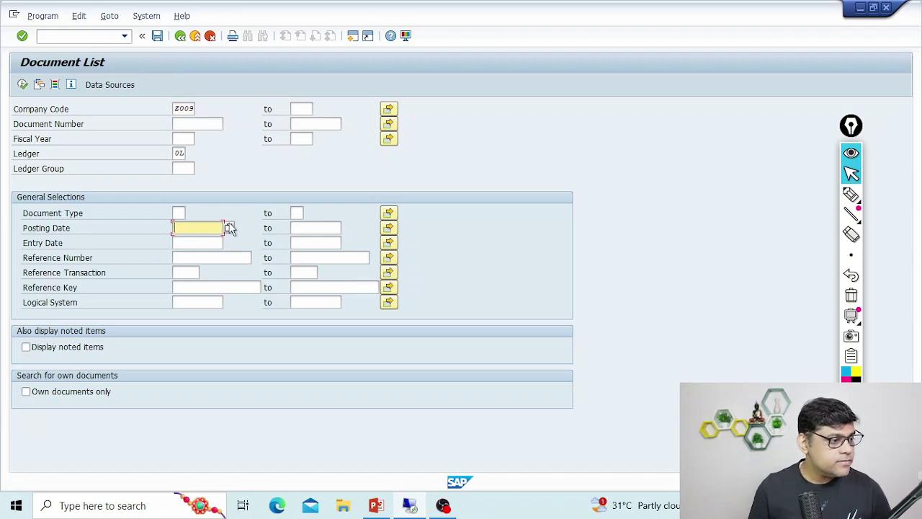
{"action": "left_click", "coordinate": [228, 228]}
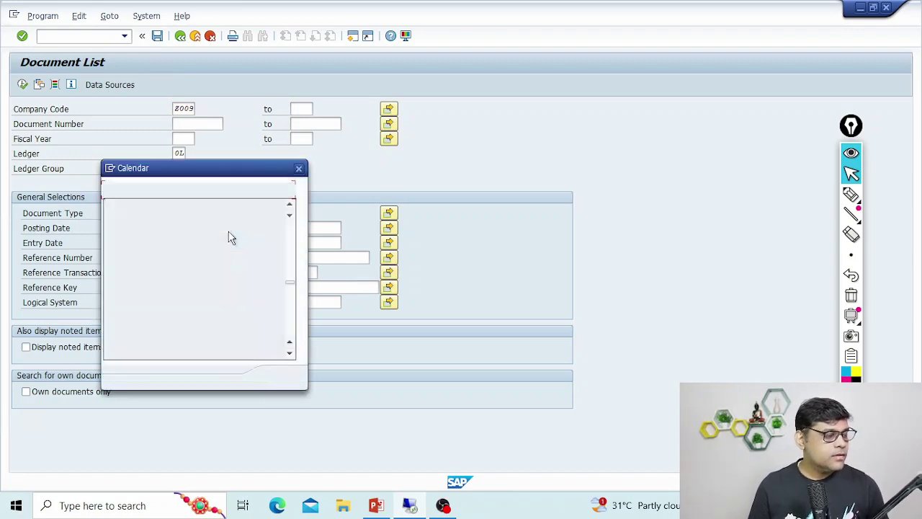
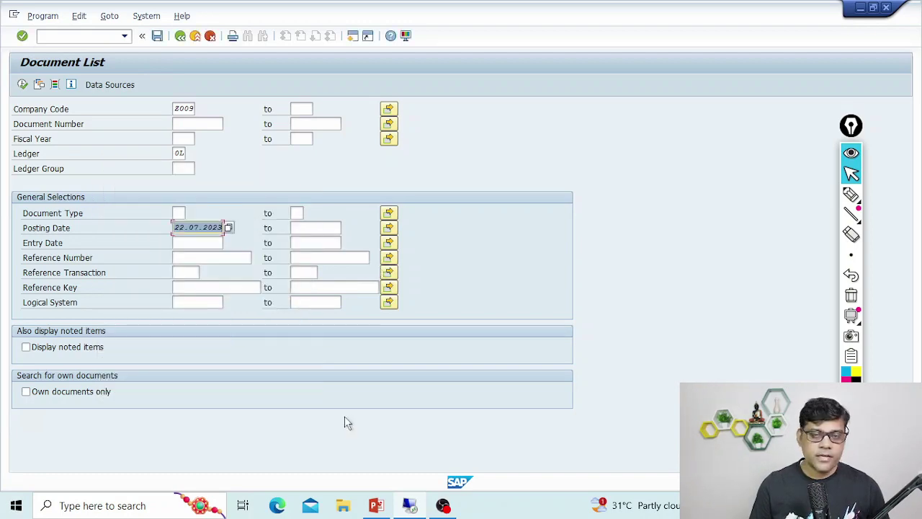
{"action": "left_click", "coordinate": [22, 84]}
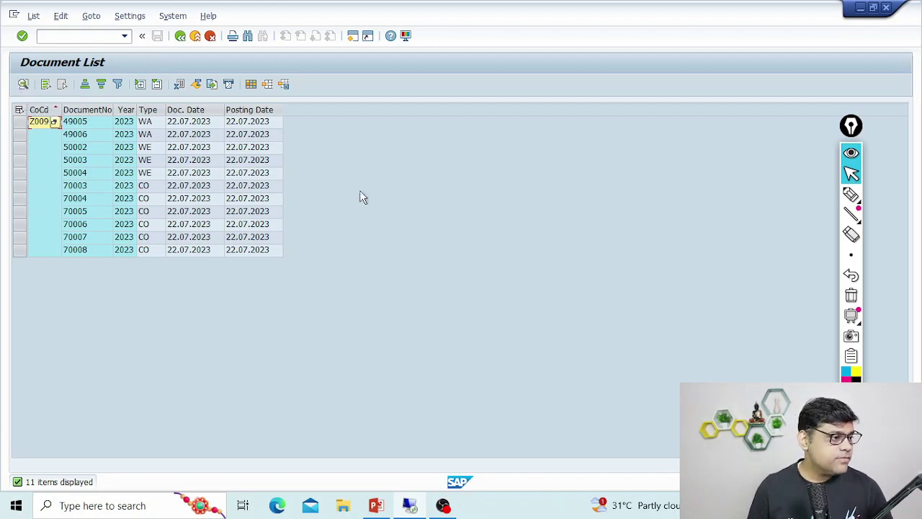
Display the first document in the list and open its Document Relationship Browser
{"action": "double_click", "coordinate": [98, 122]}
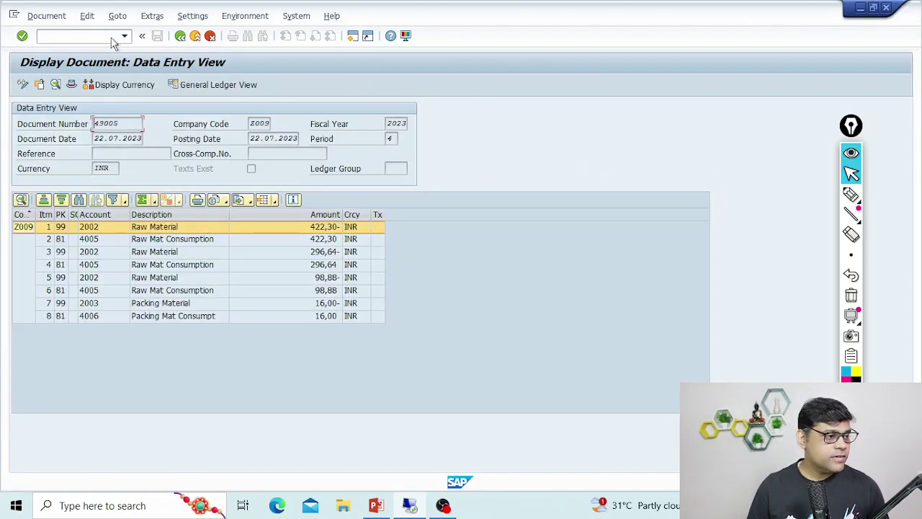
{"action": "left_click", "coordinate": [235, 15]}
{"action": "mouse_move", "coordinate": [201, 20]}
{"action": "mouse_move", "coordinate": [245, 16]}
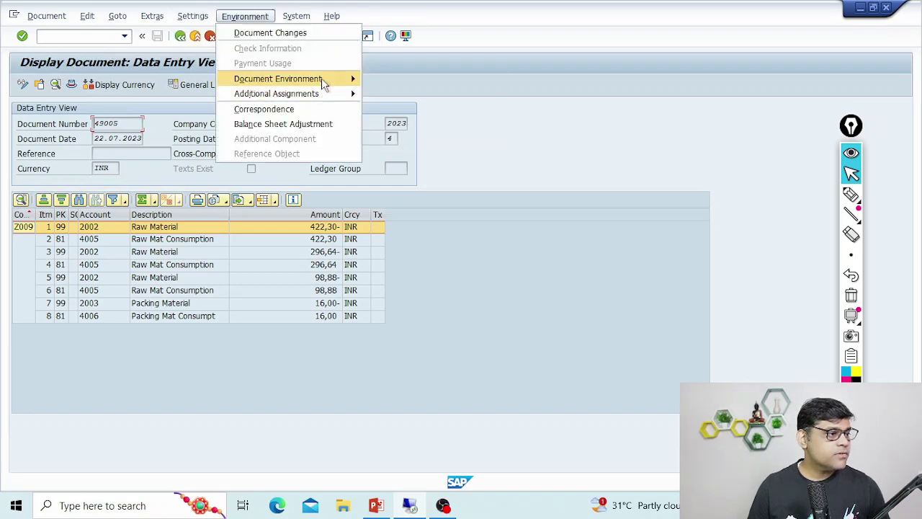
{"action": "mouse_move", "coordinate": [321, 79]}
{"action": "left_click", "coordinate": [415, 137]}
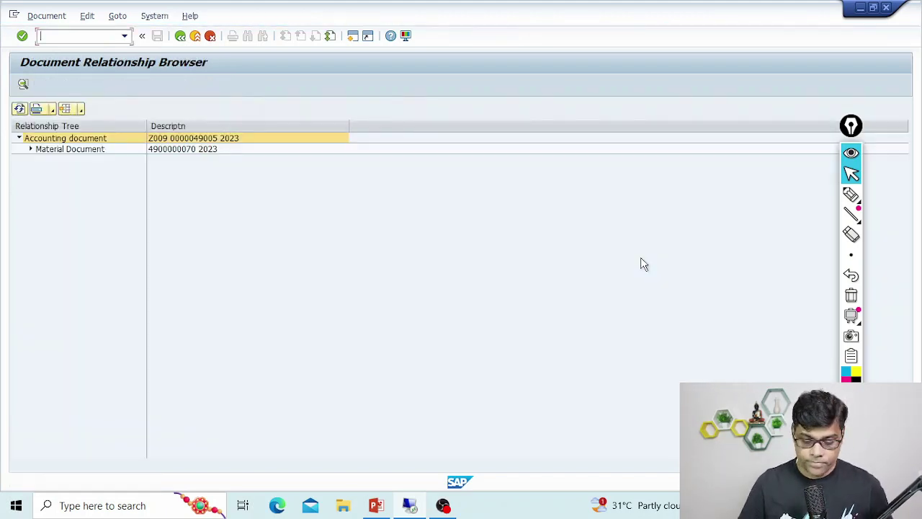
Expand the material document, its production order and all three order confirmations in the relationship tree
{"action": "left_click", "coordinate": [30, 148]}
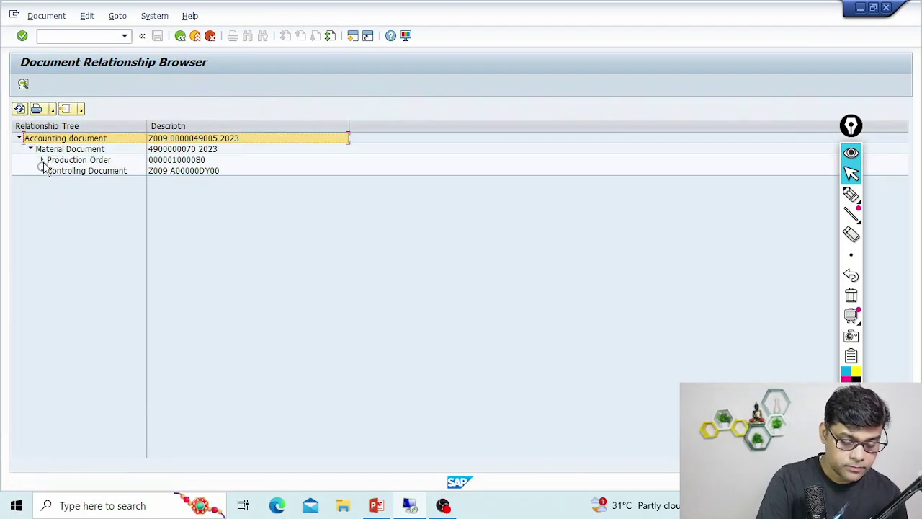
{"action": "left_click", "coordinate": [42, 160]}
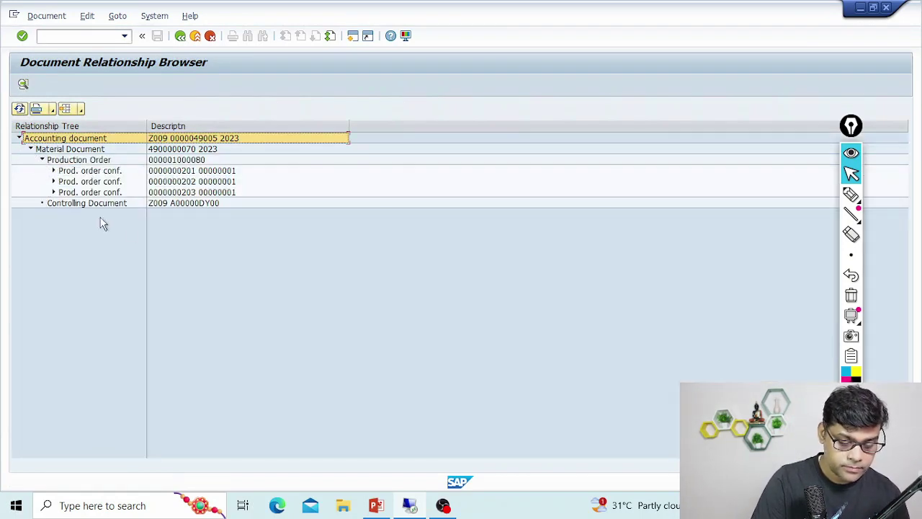
{"action": "left_click", "coordinate": [53, 191]}
{"action": "left_click", "coordinate": [53, 181]}
{"action": "left_click", "coordinate": [53, 171]}
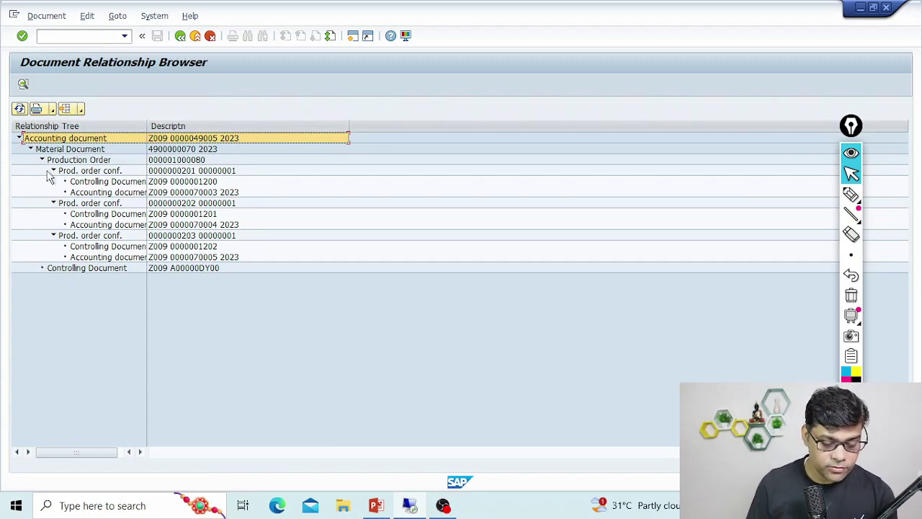
Mark the production order and the accounting documents of the first two confirmations with pen ticks
{"action": "left_click", "coordinate": [851, 194]}
{"action": "left_click_drag", "start_coordinate": [213, 160], "coordinate": [248, 144]}
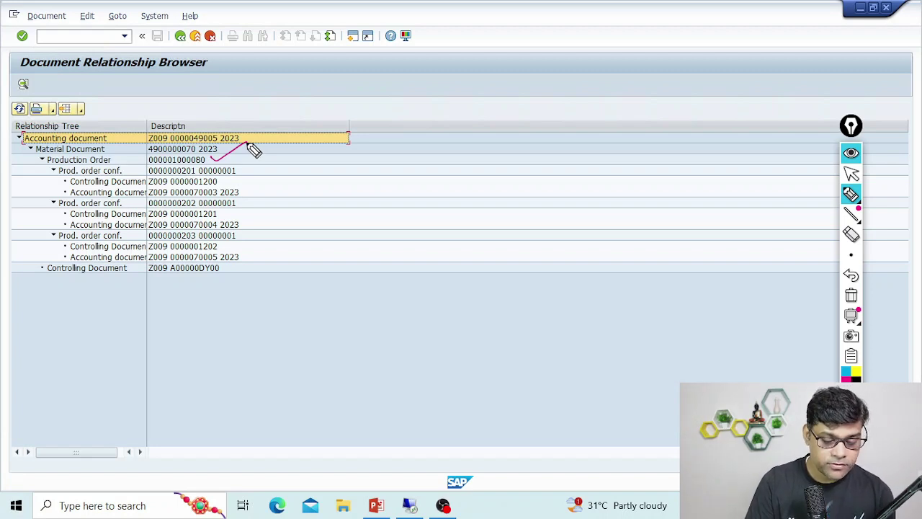
{"action": "left_click_drag", "start_coordinate": [193, 164], "coordinate": [223, 154]}
{"action": "left_click_drag", "start_coordinate": [205, 201], "coordinate": [216, 191]}
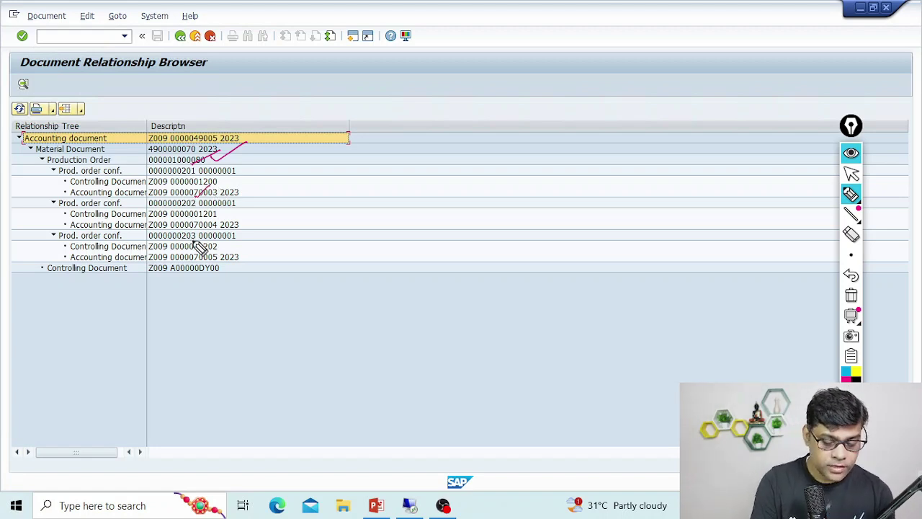
{"action": "left_click_drag", "start_coordinate": [196, 231], "coordinate": [218, 214]}
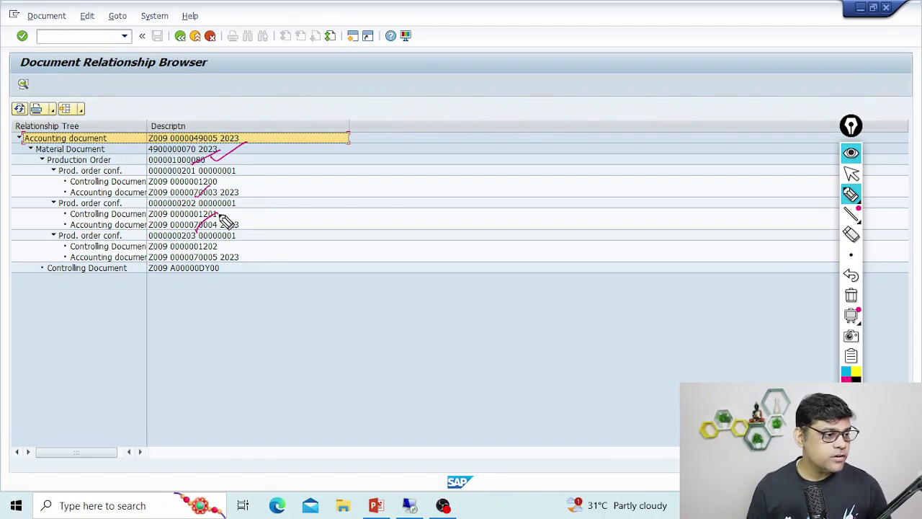
Review the production order's components and operations in the other session, and return to the Document Relationship Browser
{"action": "left_click", "coordinate": [851, 173]}
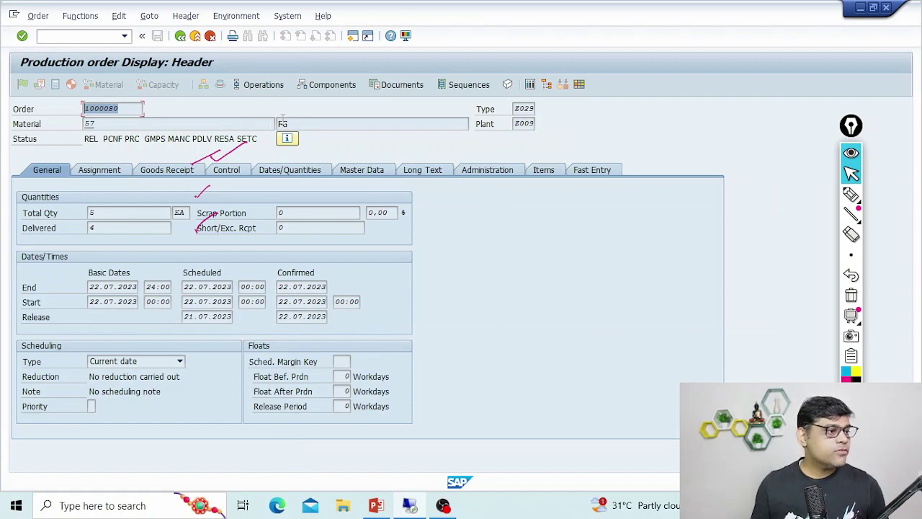
{"action": "left_click", "coordinate": [352, 90]}
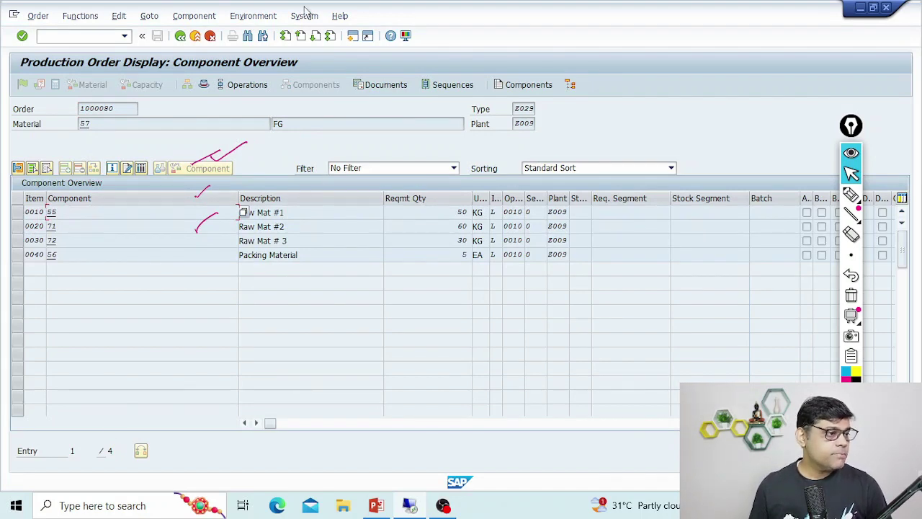
{"action": "left_click", "coordinate": [257, 85]}
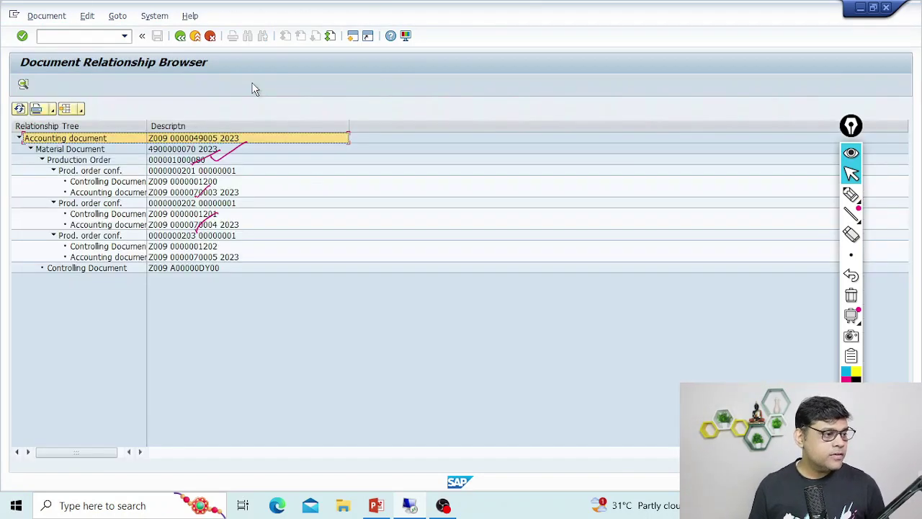
Clear the pen marks, put a single tick beside the Material Document entry and restore the normal pointer
{"action": "left_click", "coordinate": [851, 296]}
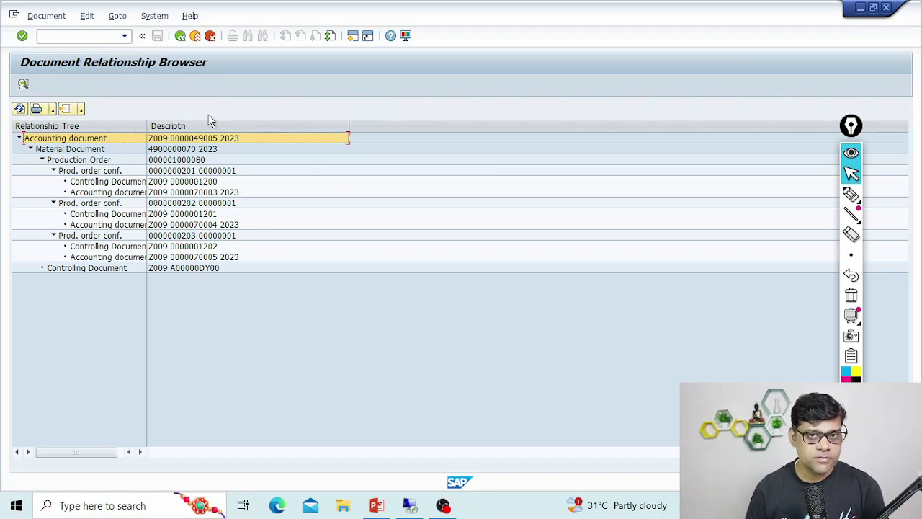
{"action": "left_click", "coordinate": [234, 149]}
{"action": "left_click", "coordinate": [851, 193]}
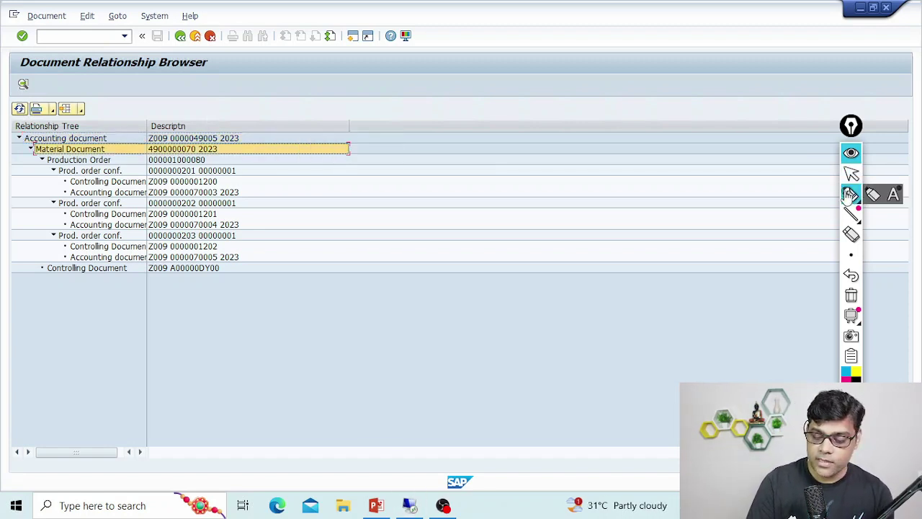
{"action": "left_click_drag", "start_coordinate": [218, 162], "coordinate": [274, 141]}
{"action": "left_click", "coordinate": [851, 295]}
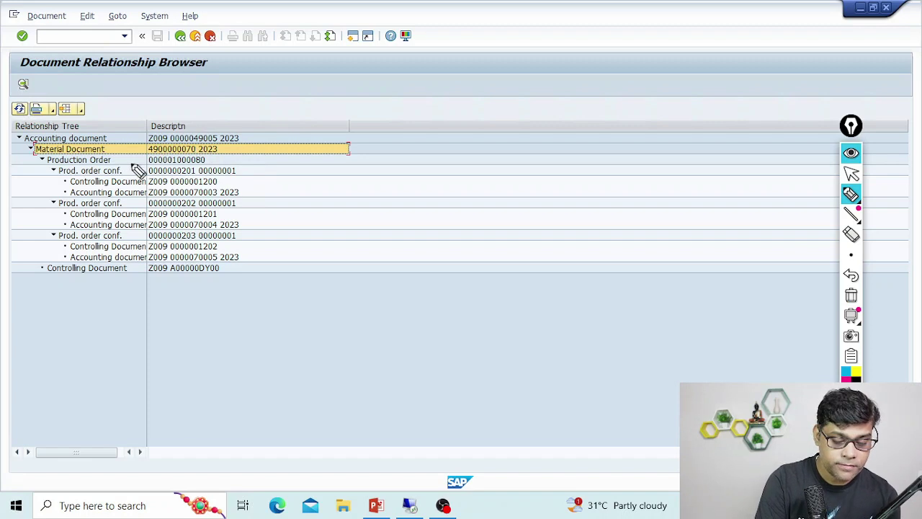
{"action": "left_click_drag", "start_coordinate": [126, 154], "coordinate": [150, 137]}
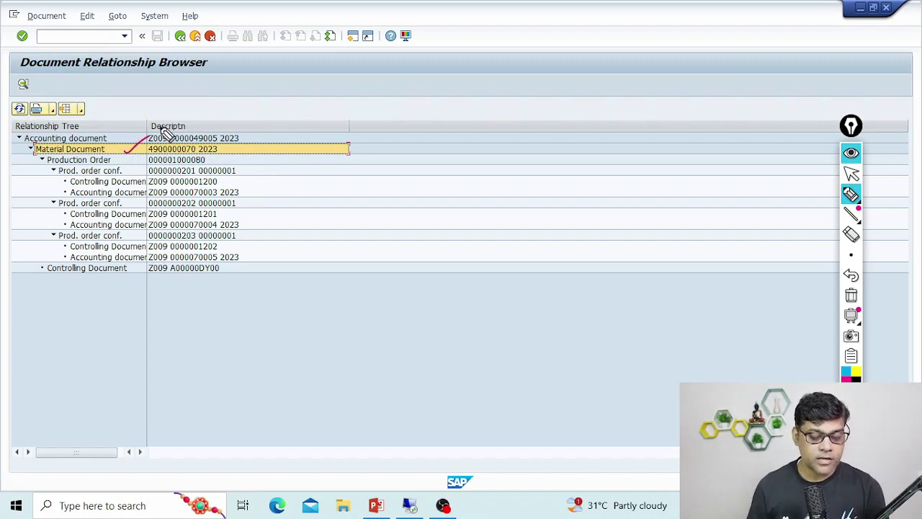
{"action": "left_click", "coordinate": [851, 174]}
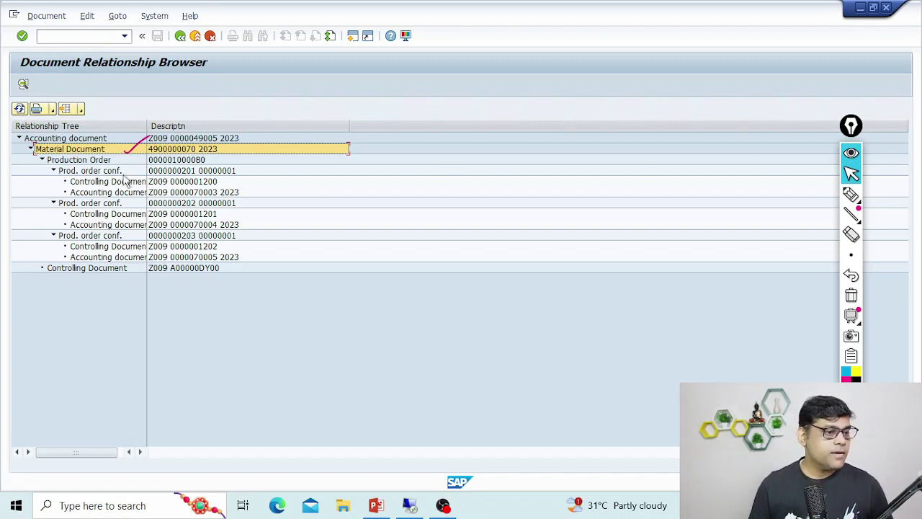
Open the material document, view the account assignment of its first item and return to the relationship tree
{"action": "double_click", "coordinate": [112, 148]}
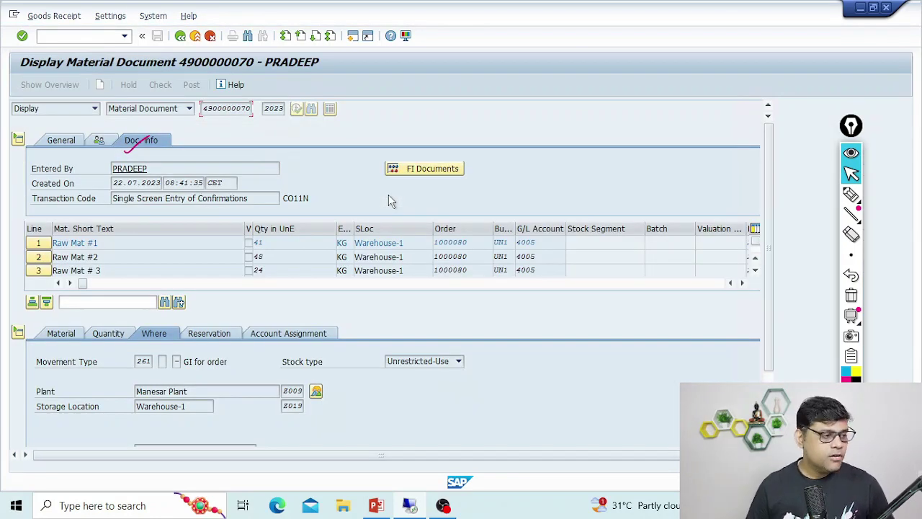
{"action": "left_click", "coordinate": [282, 334]}
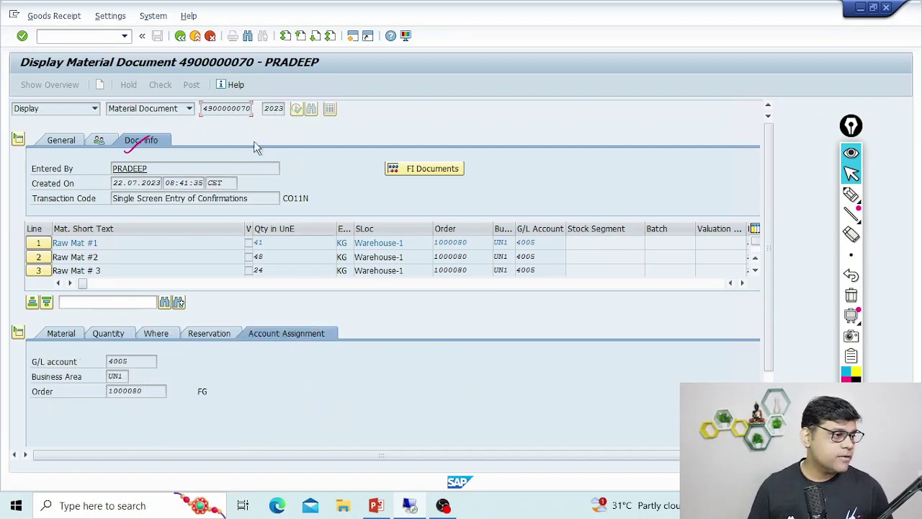
{"action": "left_click", "coordinate": [185, 40]}
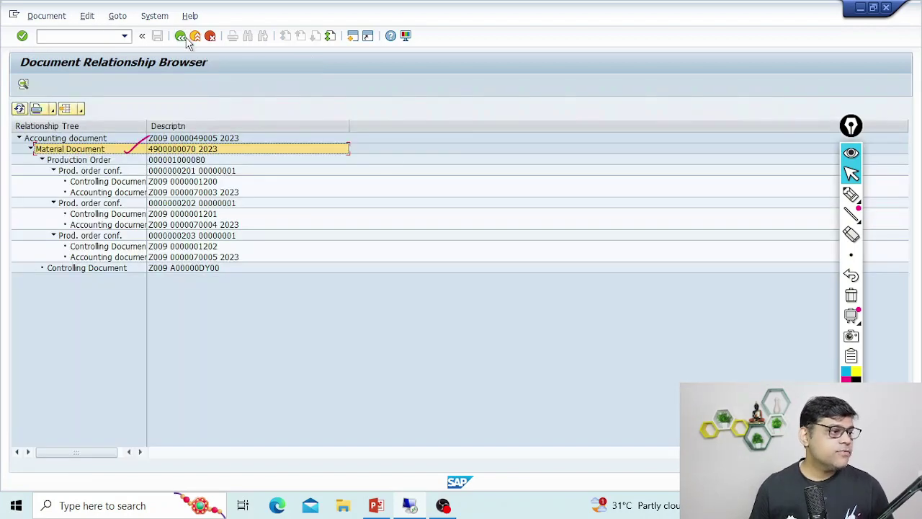
Check the order assigned to Raw Mat Consumption line item 2 in the top accounting document, and return to the relationship tree
{"action": "left_click", "coordinate": [92, 142]}
{"action": "double_click", "coordinate": [167, 138]}
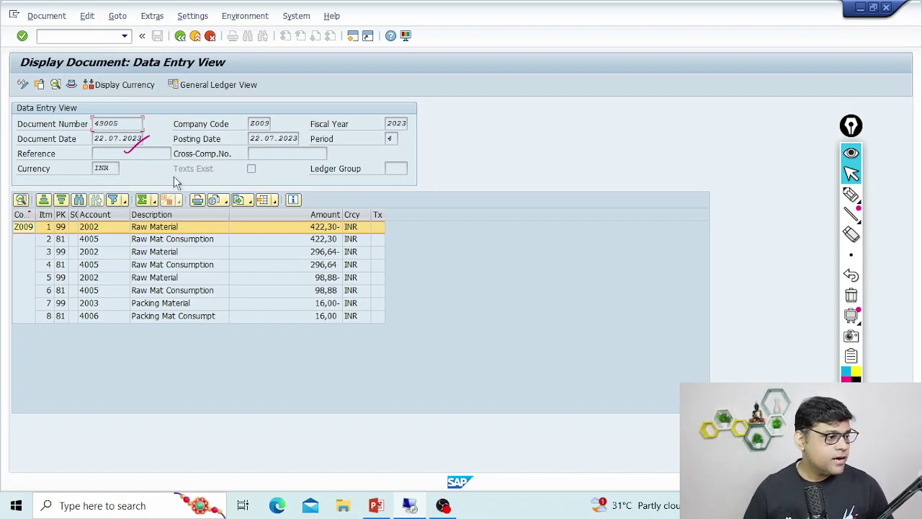
{"action": "double_click", "coordinate": [211, 239]}
{"action": "left_click", "coordinate": [320, 227]}
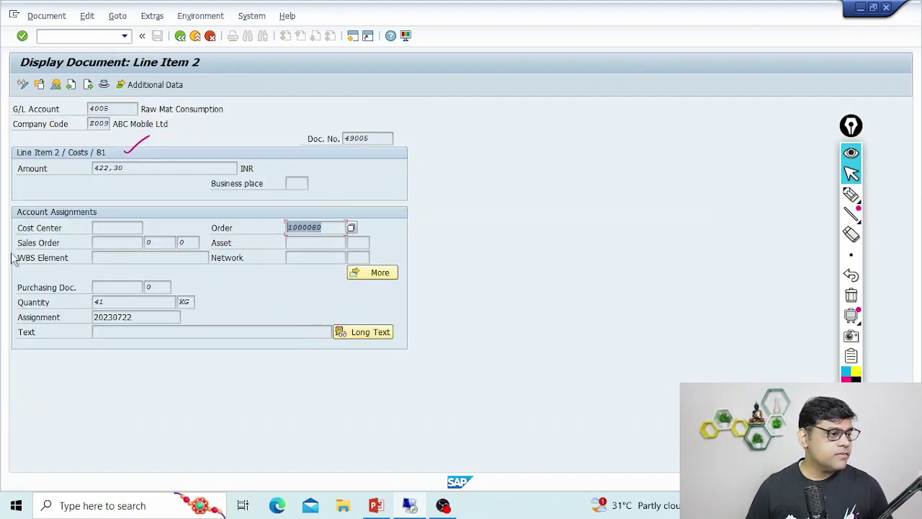
{"action": "left_click", "coordinate": [180, 36]}
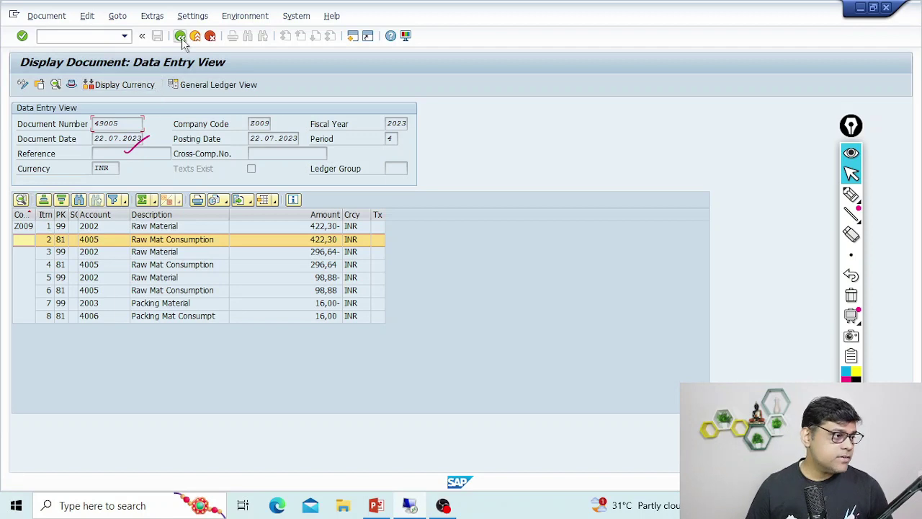
{"action": "left_click", "coordinate": [181, 36]}
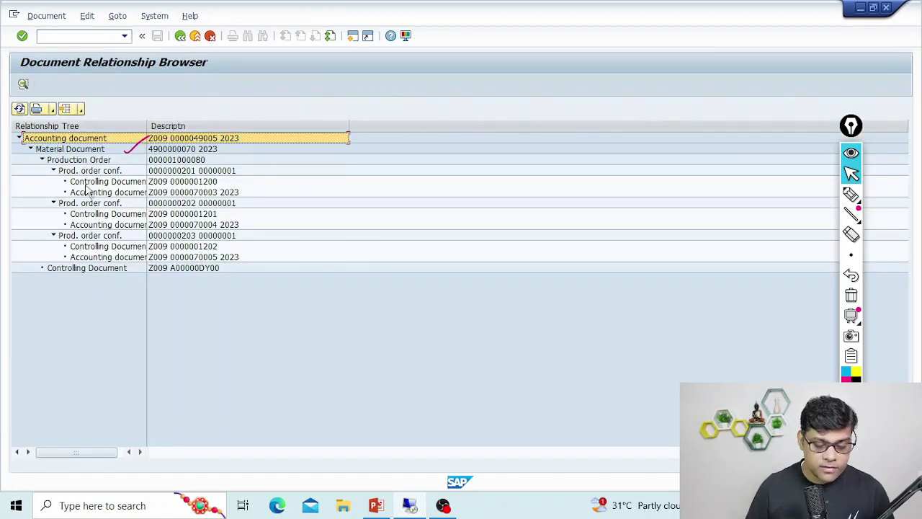
Open the controlling document of the first production order confirmation and expand its cost line items
{"action": "left_click", "coordinate": [96, 182]}
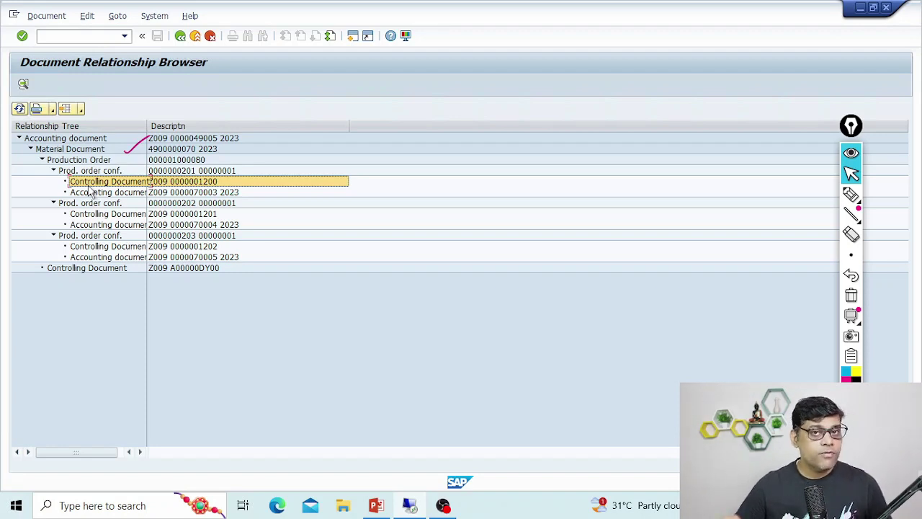
{"action": "double_click", "coordinate": [119, 182]}
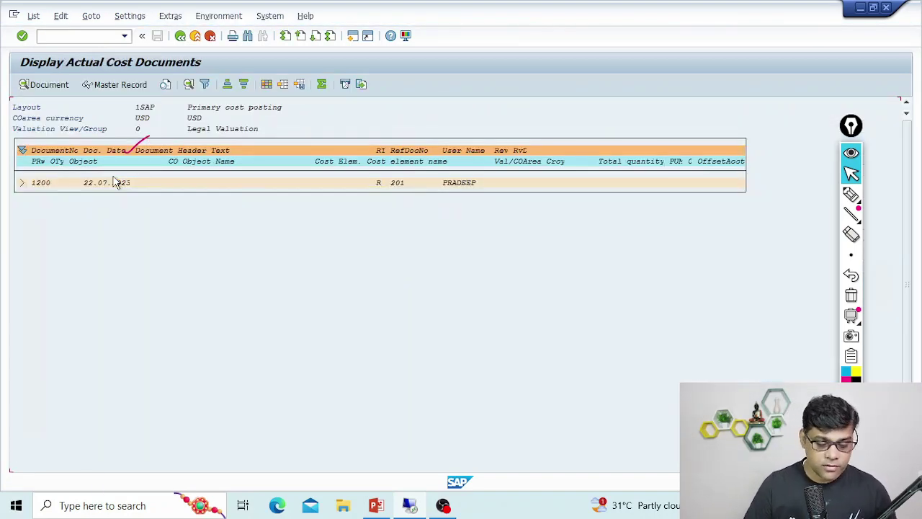
{"action": "left_click", "coordinate": [22, 182]}
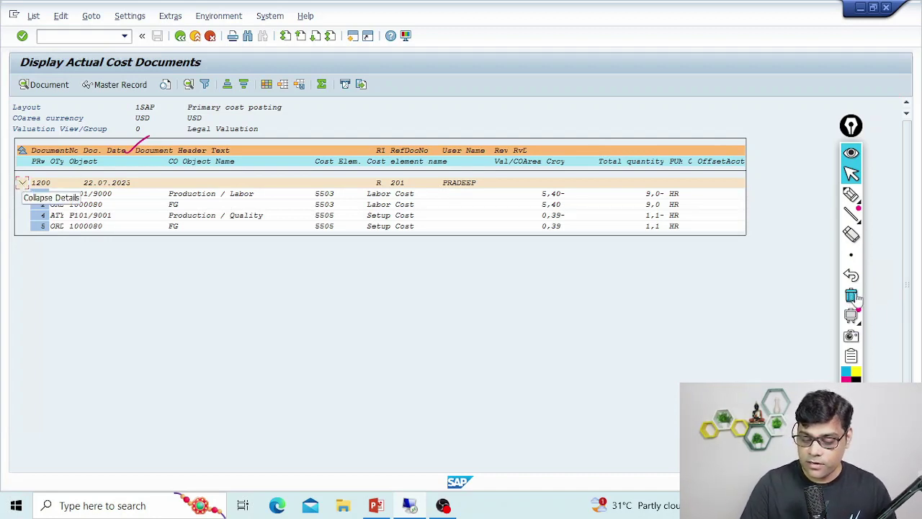
Circle the controlling area amounts, the total quantities and the reference document number with the pen
{"action": "left_click", "coordinate": [851, 193]}
{"action": "mouse_move", "coordinate": [539, 164]}
{"action": "left_mouse_down"}
{"action": "mouse_move", "coordinate": [523, 246]}
{"action": "mouse_move", "coordinate": [522, 196]}
{"action": "left_mouse_up"}
{"action": "left_click_drag", "start_coordinate": [634, 198], "coordinate": [631, 180]}
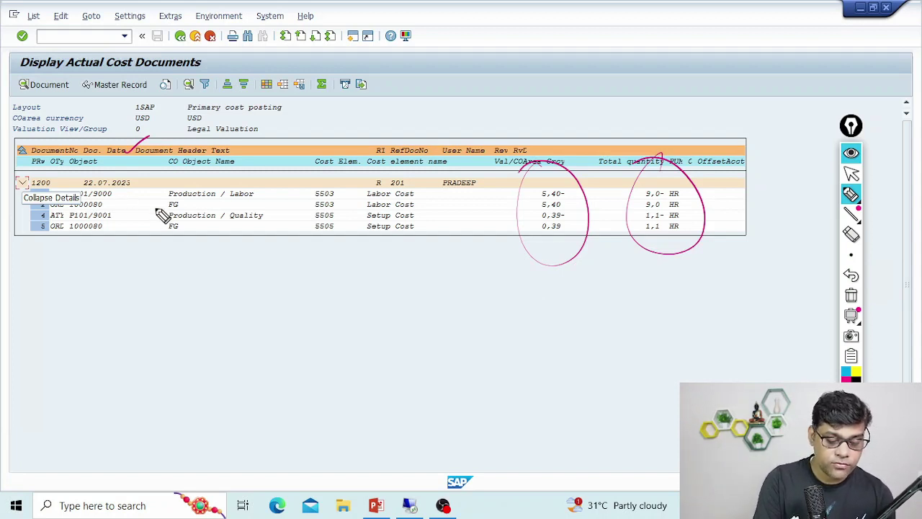
{"action": "left_click_drag", "start_coordinate": [418, 173], "coordinate": [412, 189]}
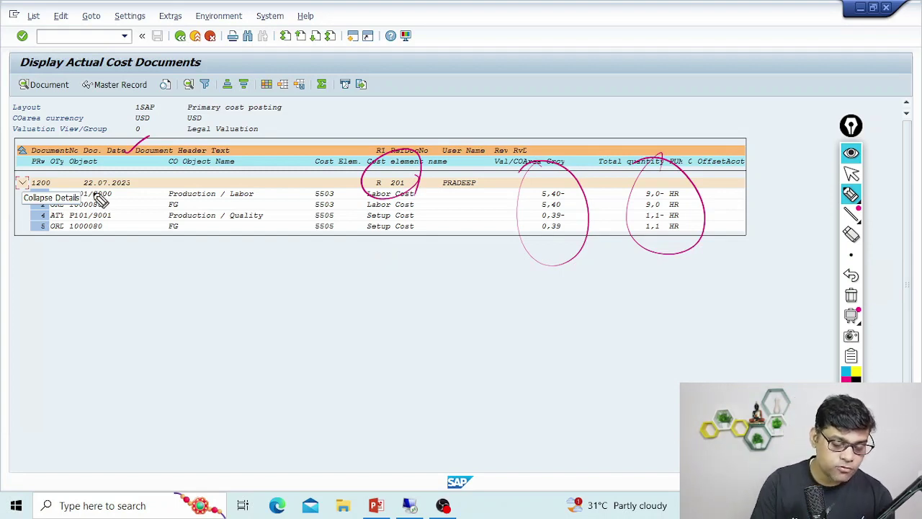
After ticking document 1200 with the pen, clear all pen marks and exit the cost document list to the relationship tree
{"action": "left_click_drag", "start_coordinate": [64, 176], "coordinate": [124, 142]}
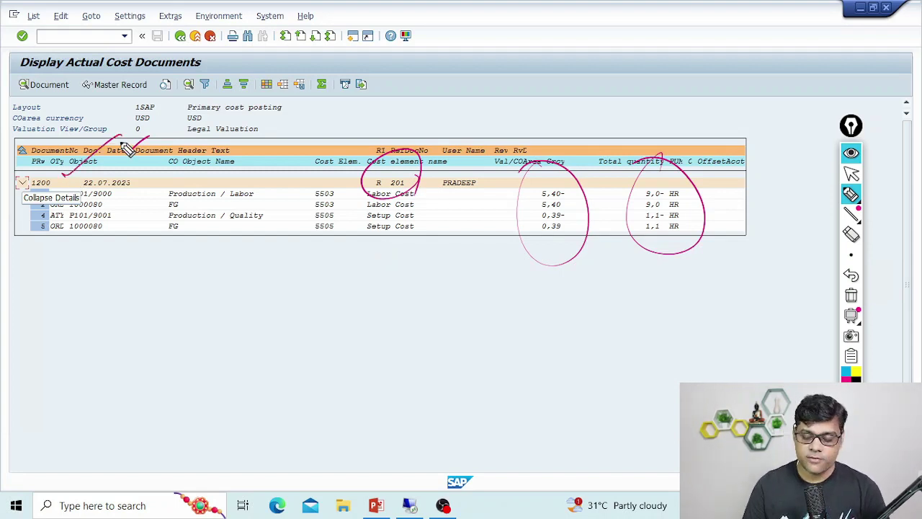
{"action": "left_click", "coordinate": [850, 174]}
{"action": "left_click", "coordinate": [851, 294]}
{"action": "left_click", "coordinate": [185, 38]}
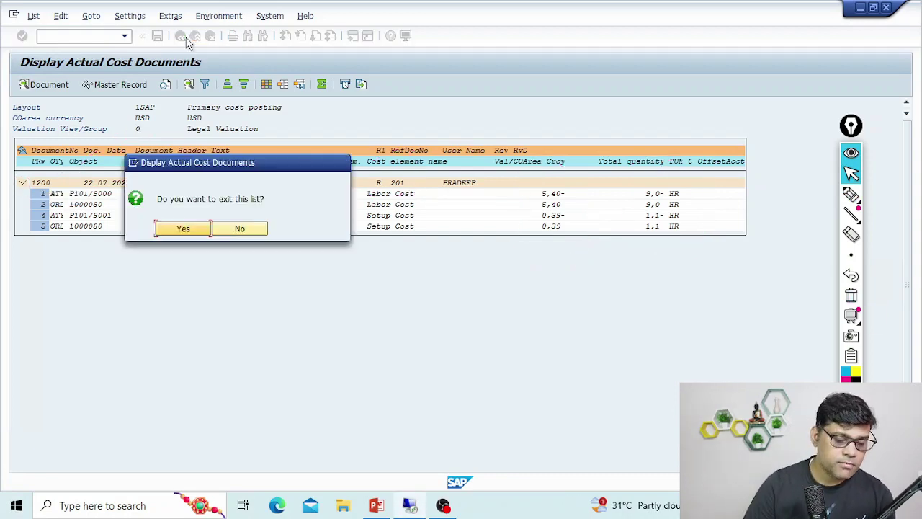
{"action": "left_click", "coordinate": [183, 227]}
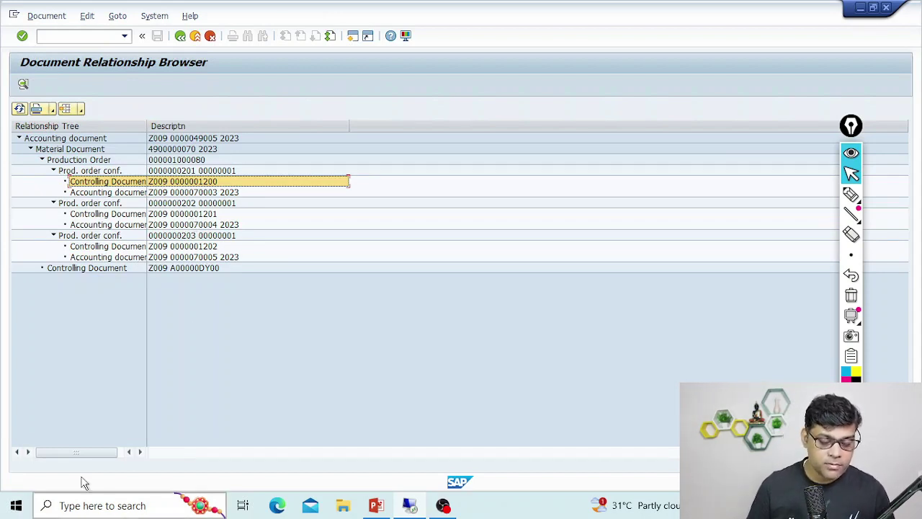
Open the first confirmation's accounting document, check the transaction code in its header, and return to the relationship tree
{"action": "left_click", "coordinate": [200, 194]}
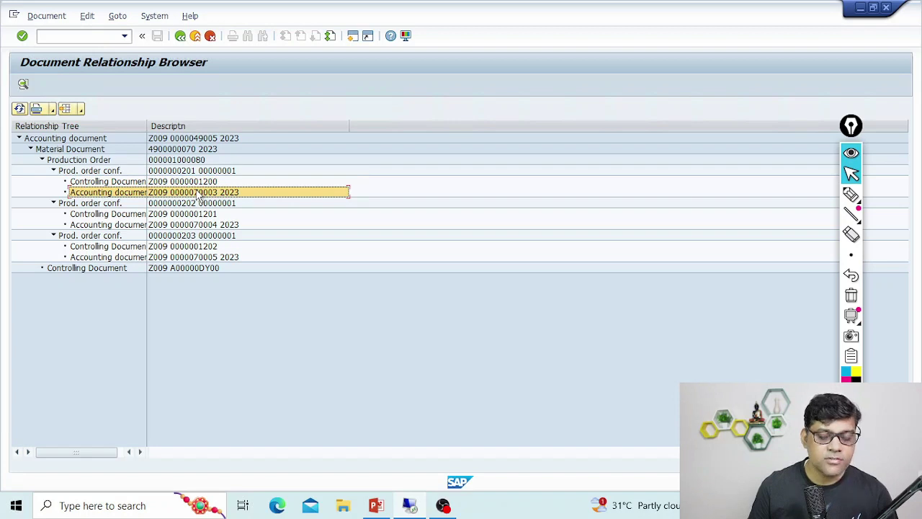
{"action": "double_click", "coordinate": [185, 193]}
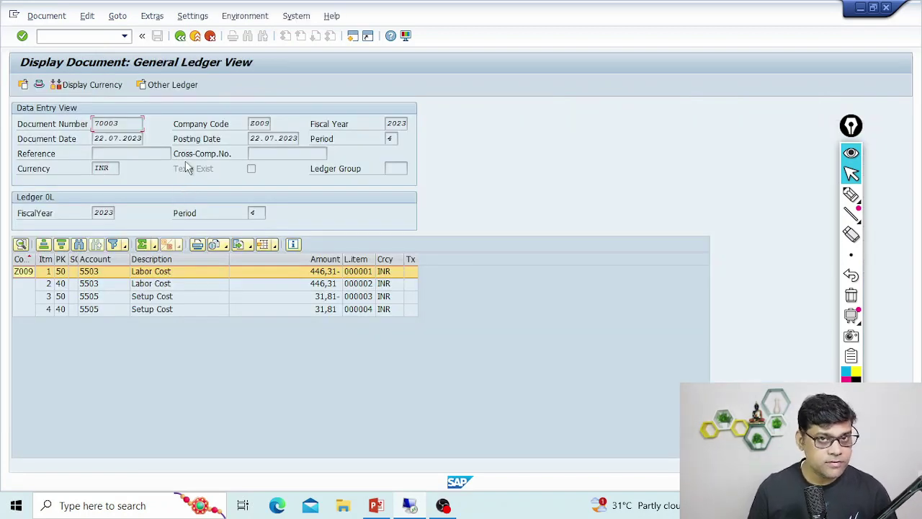
{"action": "left_click", "coordinate": [23, 84]}
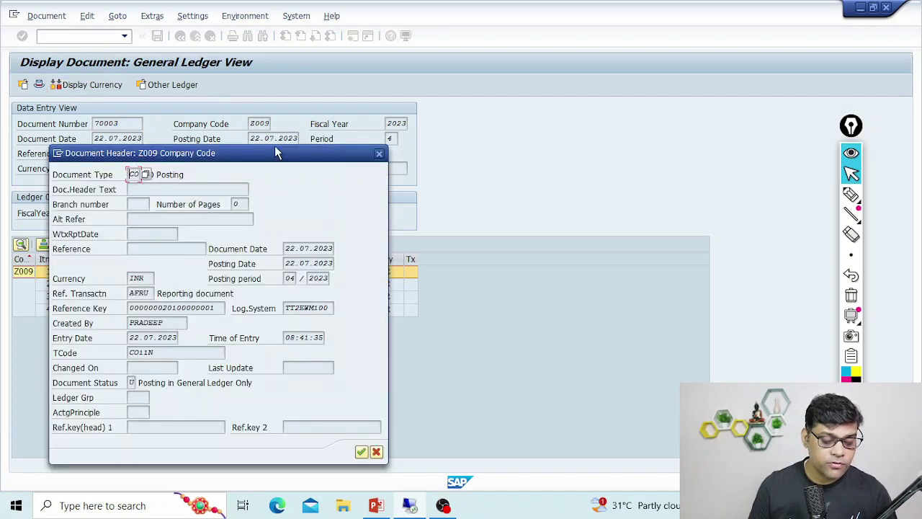
{"action": "left_click", "coordinate": [174, 353]}
{"action": "key", "text": "ctrl+a"}
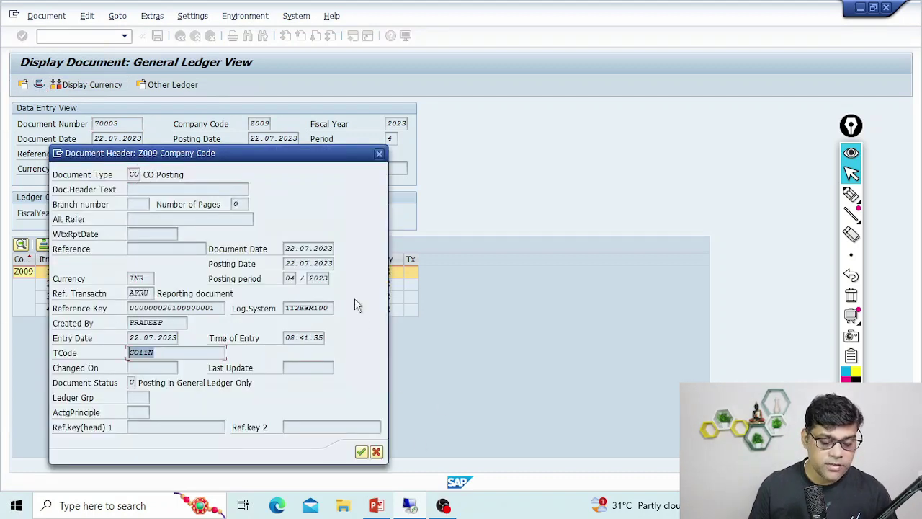
{"action": "left_click", "coordinate": [378, 453]}
{"action": "left_click", "coordinate": [180, 36]}
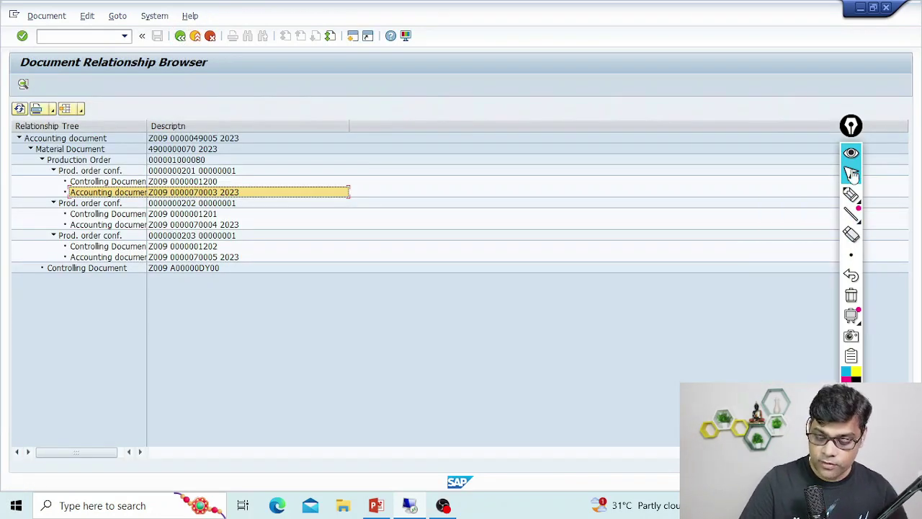
Mark the controlling and accounting documents of the three production order confirmations with the pen, and clear the marks
{"action": "left_click", "coordinate": [851, 194]}
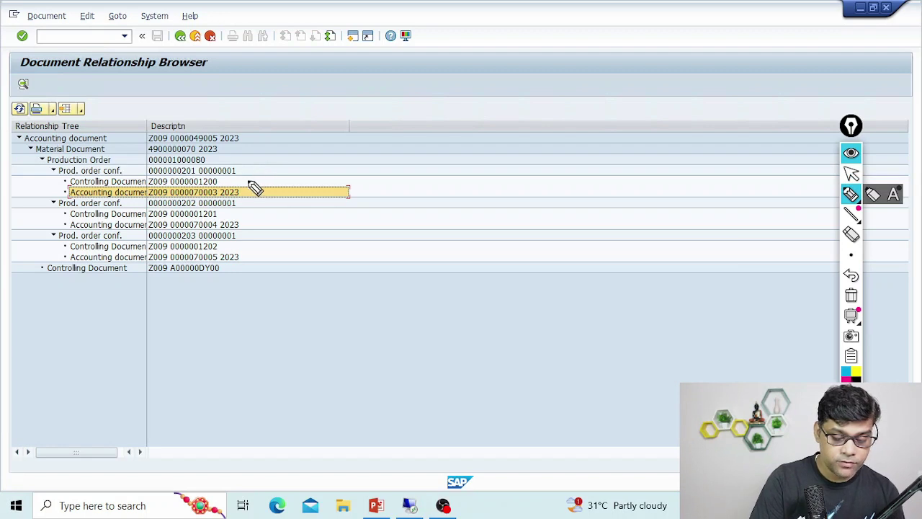
{"action": "left_click_drag", "start_coordinate": [241, 183], "coordinate": [272, 167]}
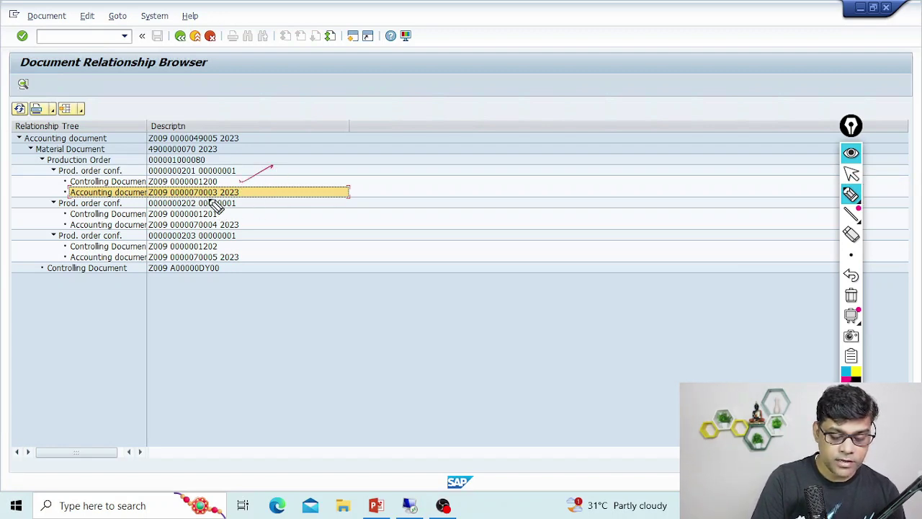
{"action": "left_click_drag", "start_coordinate": [193, 203], "coordinate": [223, 197]}
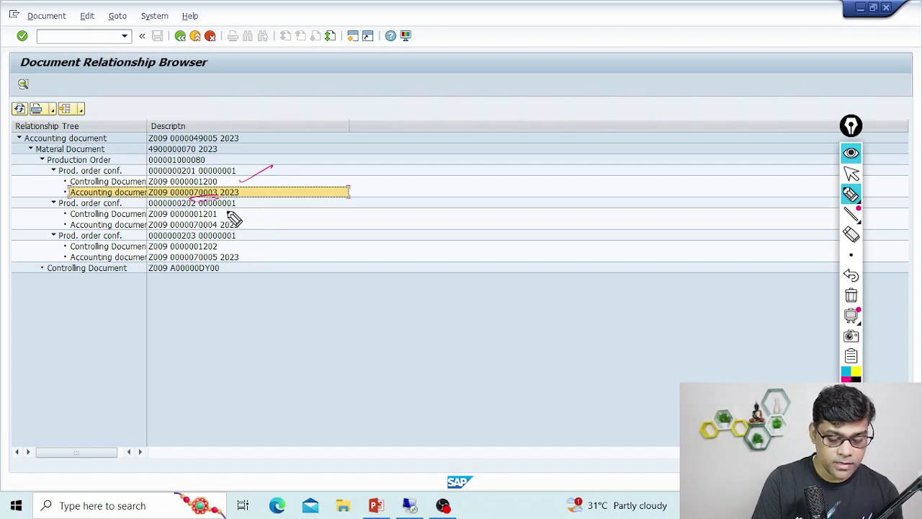
{"action": "left_click_drag", "start_coordinate": [240, 235], "coordinate": [251, 229]}
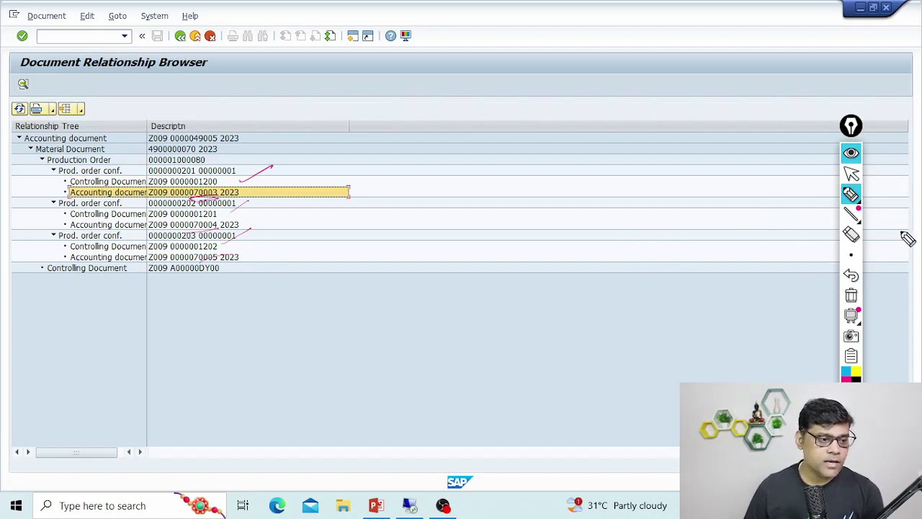
{"action": "left_click", "coordinate": [851, 172]}
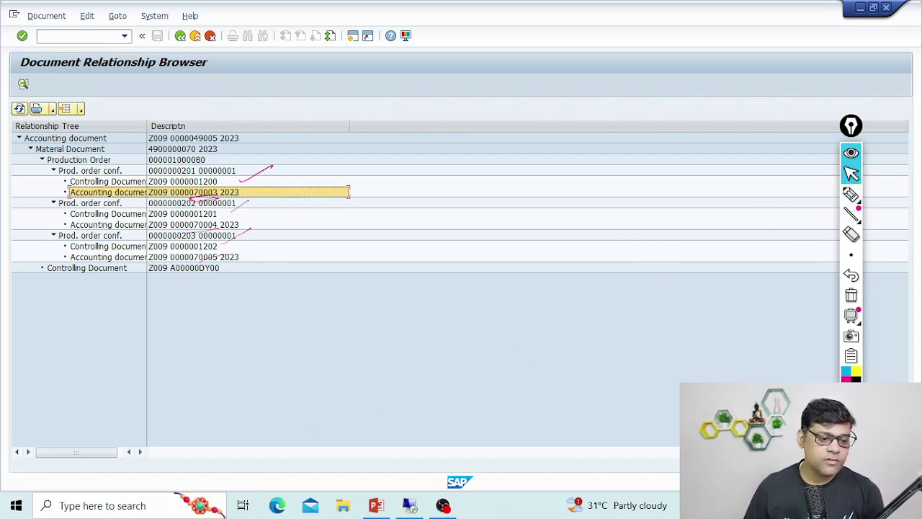
{"action": "left_click", "coordinate": [851, 295]}
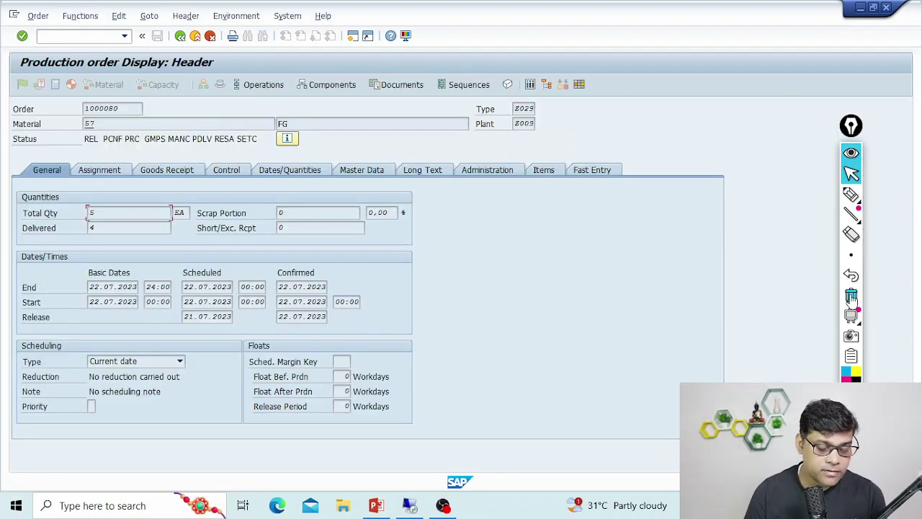
Open the cost analysis of production order 1000080
{"action": "mouse_move", "coordinate": [851, 315]}
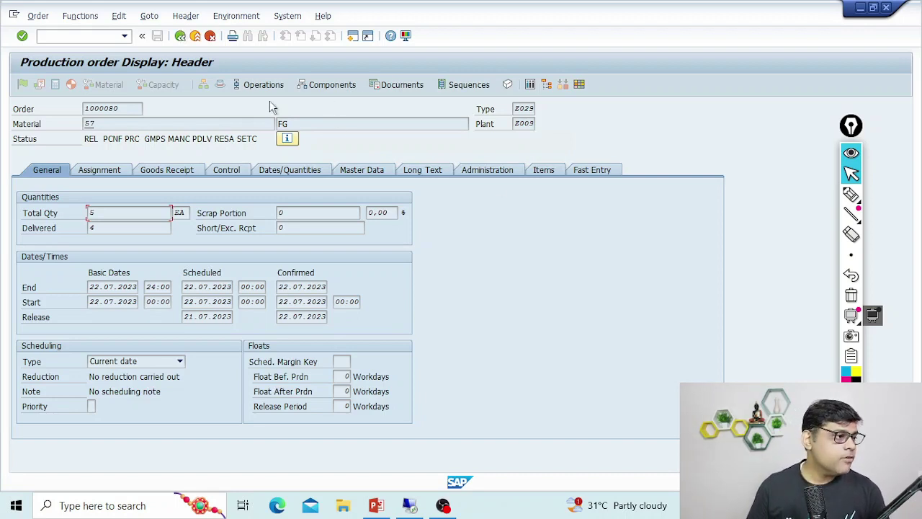
{"action": "left_click", "coordinate": [150, 16]}
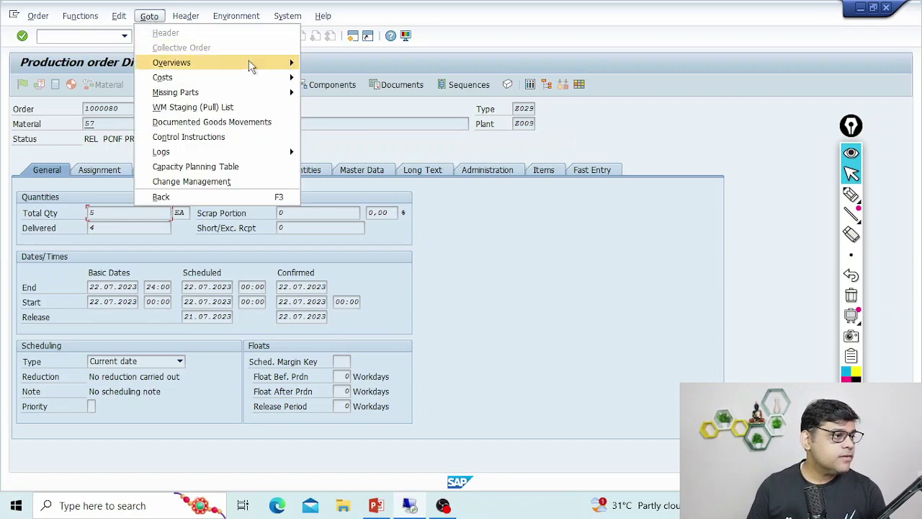
{"action": "mouse_move", "coordinate": [193, 78]}
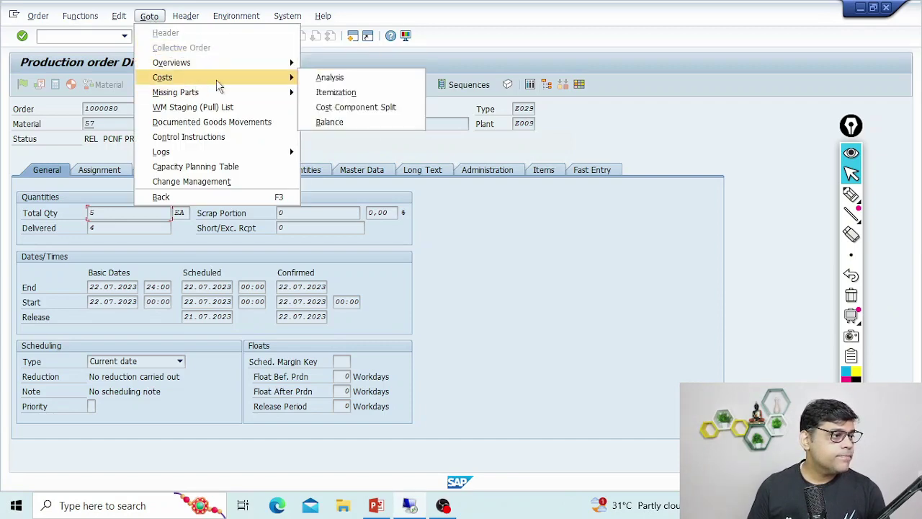
{"action": "left_click", "coordinate": [362, 76]}
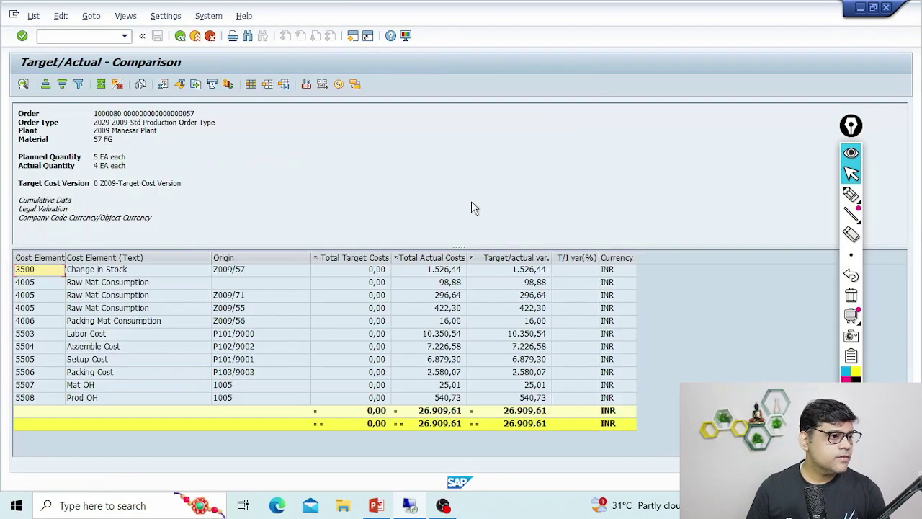
Apply the Work in Process layout to the order's target/actual comparison
{"action": "left_click", "coordinate": [163, 17]}
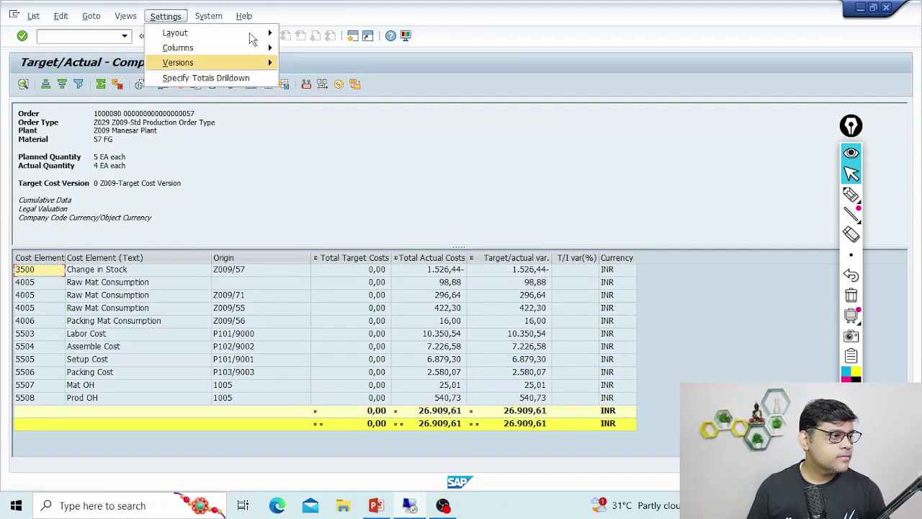
{"action": "mouse_move", "coordinate": [255, 33]}
{"action": "left_click", "coordinate": [314, 48]}
{"action": "double_click", "coordinate": [102, 199]}
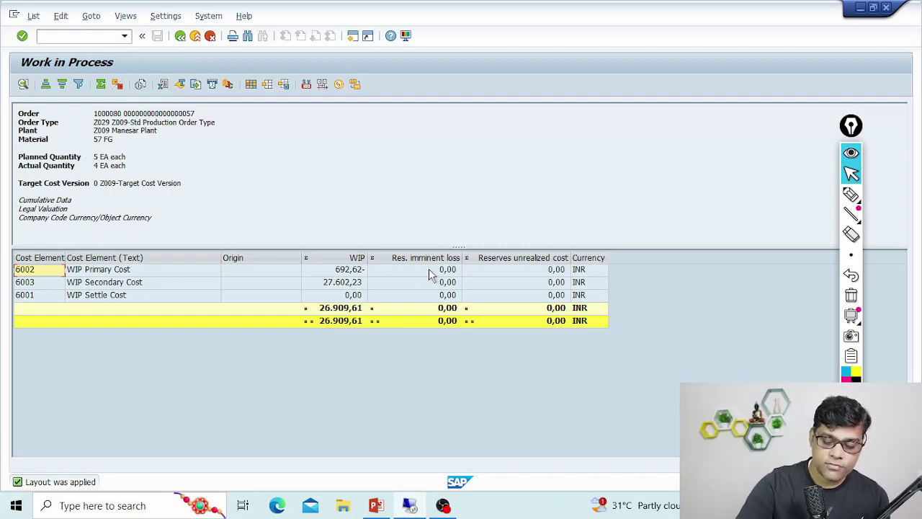
Circle the WIP cost elements and the WIP total with the pen, and clear the marks
{"action": "left_click", "coordinate": [851, 194]}
{"action": "mouse_move", "coordinate": [43, 272]}
{"action": "left_mouse_down"}
{"action": "mouse_move", "coordinate": [46, 245]}
{"action": "mouse_move", "coordinate": [46, 344]}
{"action": "left_mouse_up"}
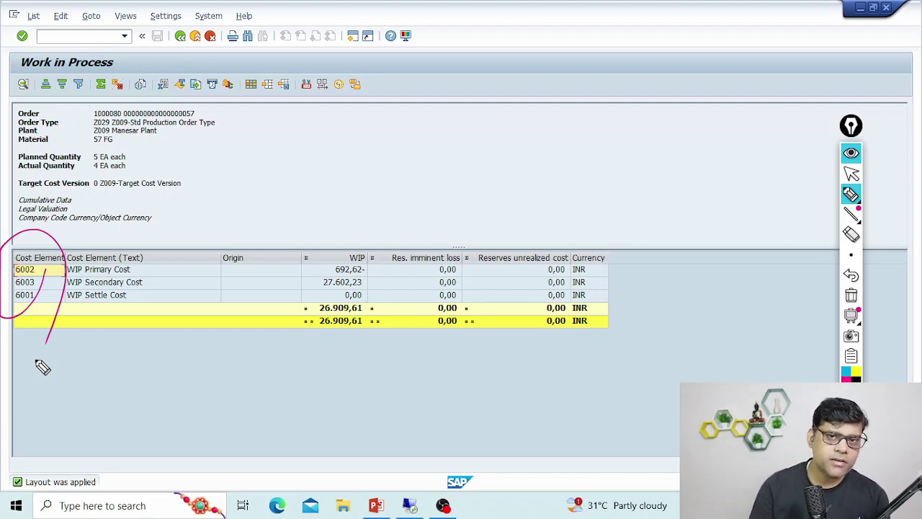
{"action": "mouse_move", "coordinate": [395, 316]}
{"action": "left_mouse_down"}
{"action": "mouse_move", "coordinate": [309, 294]}
{"action": "mouse_move", "coordinate": [360, 369]}
{"action": "left_mouse_up"}
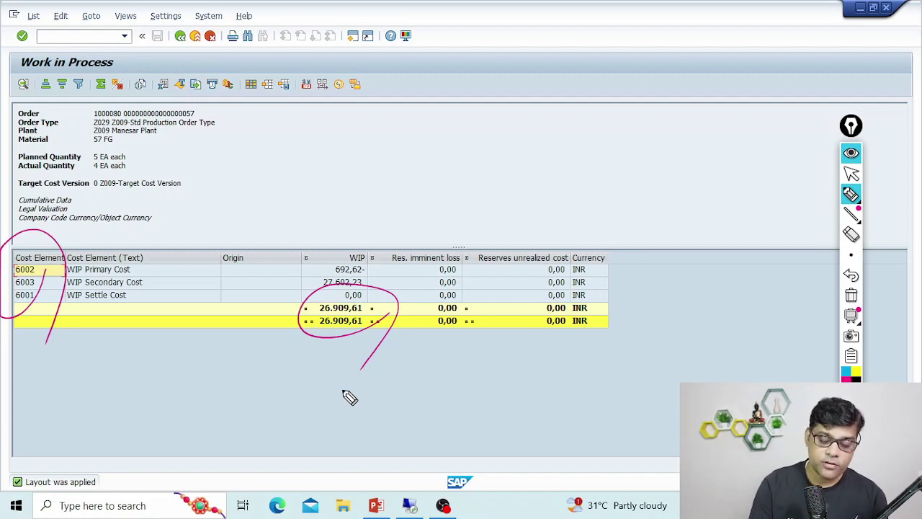
{"action": "left_click", "coordinate": [851, 297]}
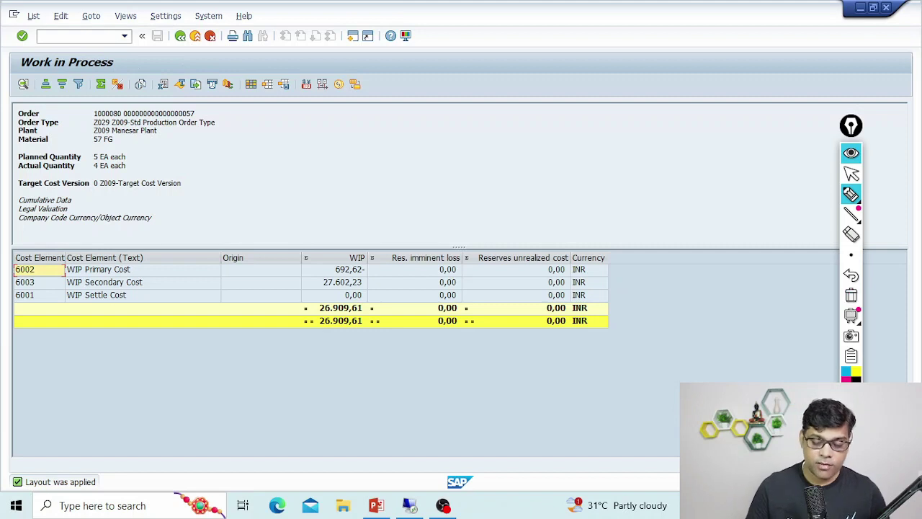
{"action": "left_click", "coordinate": [850, 173]}
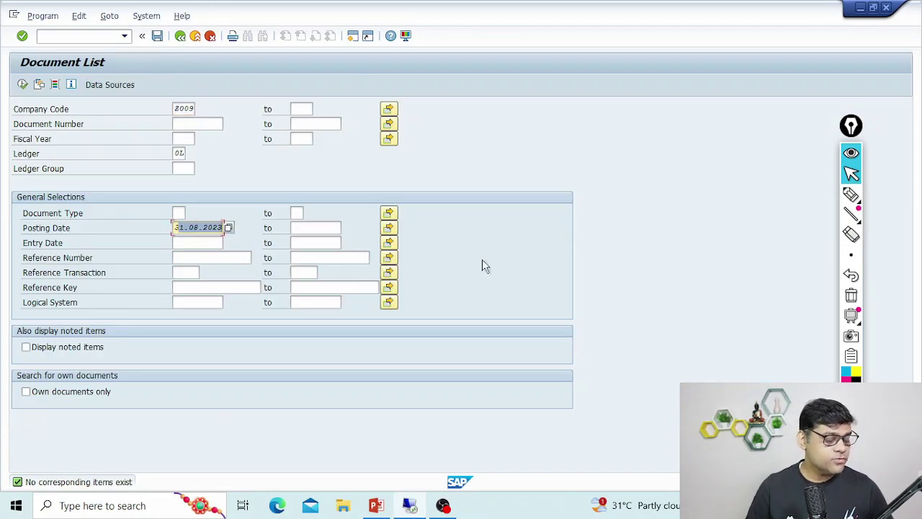
In the Document List session, set the posting date to 31.07.2023 and run the list for company code Z009
{"action": "key", "text": "F4"}
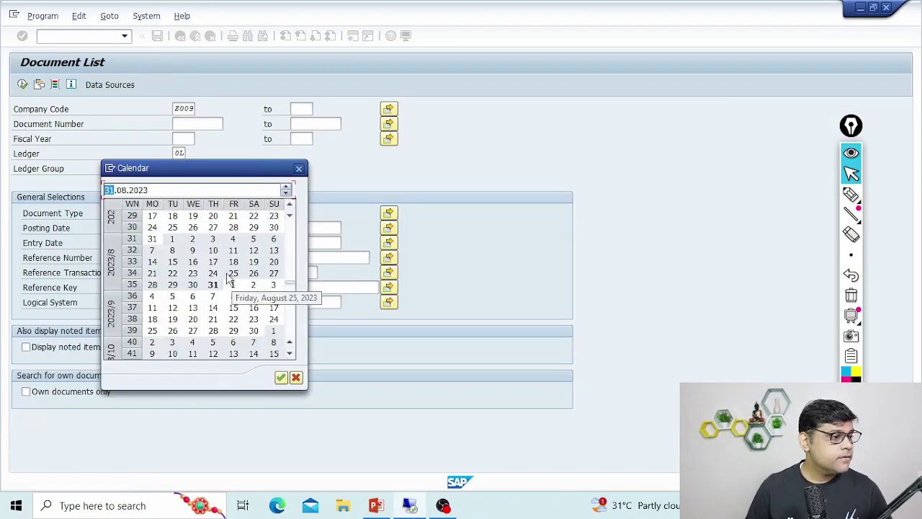
{"action": "double_click", "coordinate": [152, 239]}
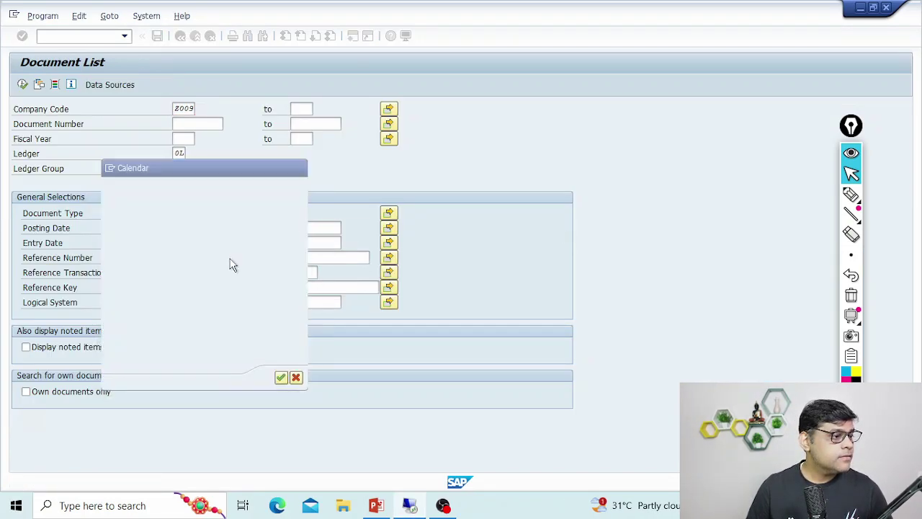
{"action": "left_click", "coordinate": [23, 84]}
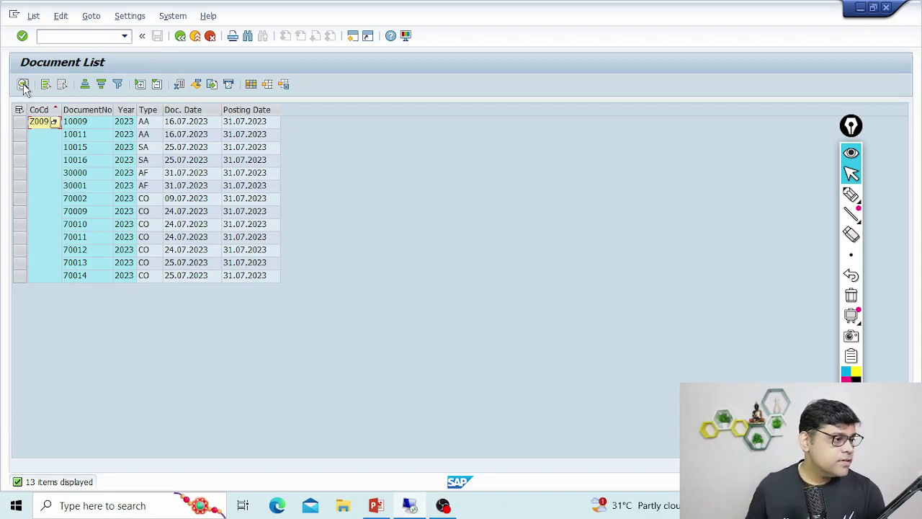
Open accounting document 10015 and compare its amounts with the order's Work in Process report
{"action": "double_click", "coordinate": [82, 148]}
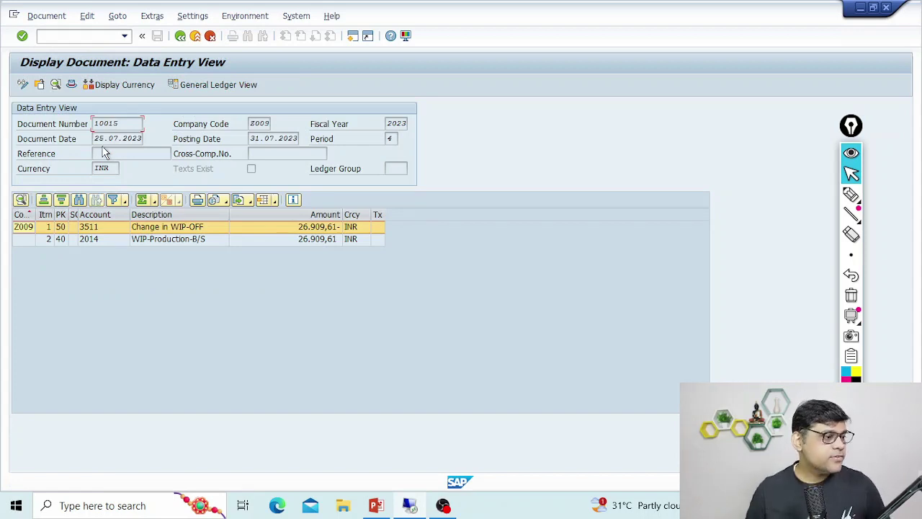
{"action": "key", "text": "alt+Tab"}
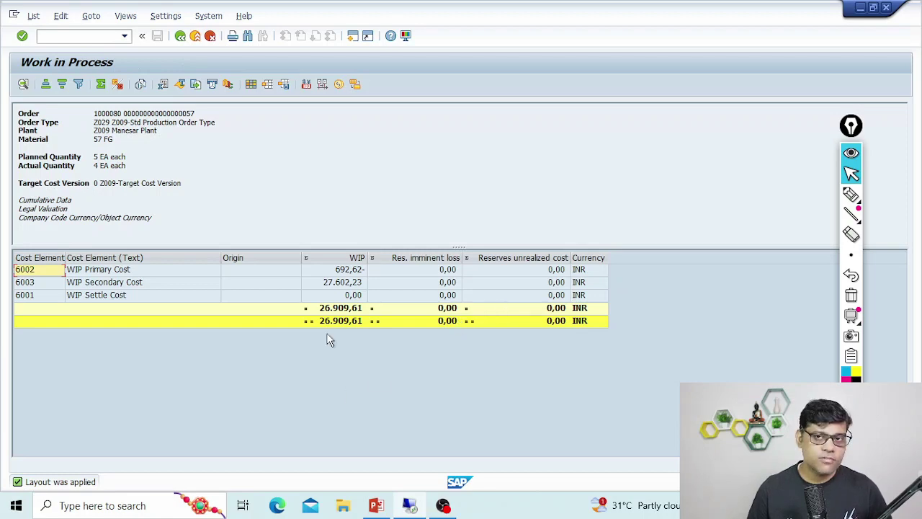
{"action": "key", "text": "alt+Tab"}
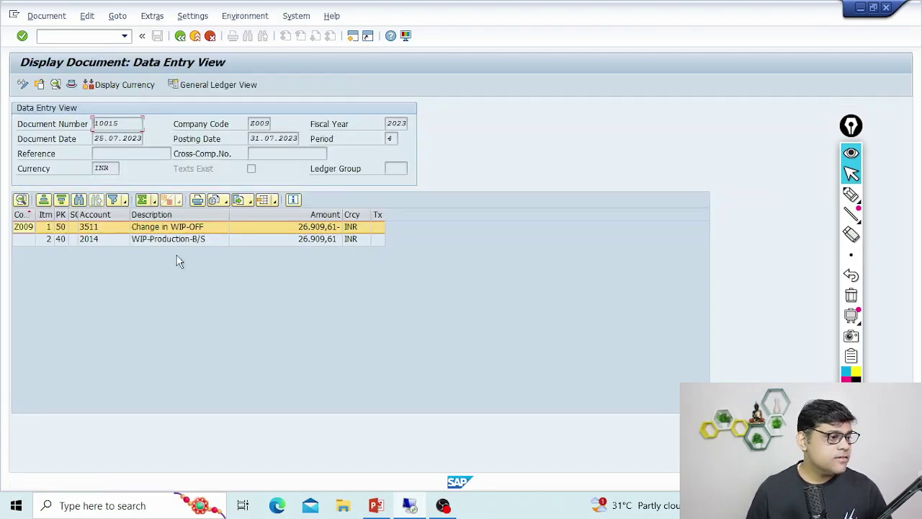
Open the WIP-Production-B/S line item and check its assigned order against the Work in Process report
{"action": "left_click", "coordinate": [180, 241]}
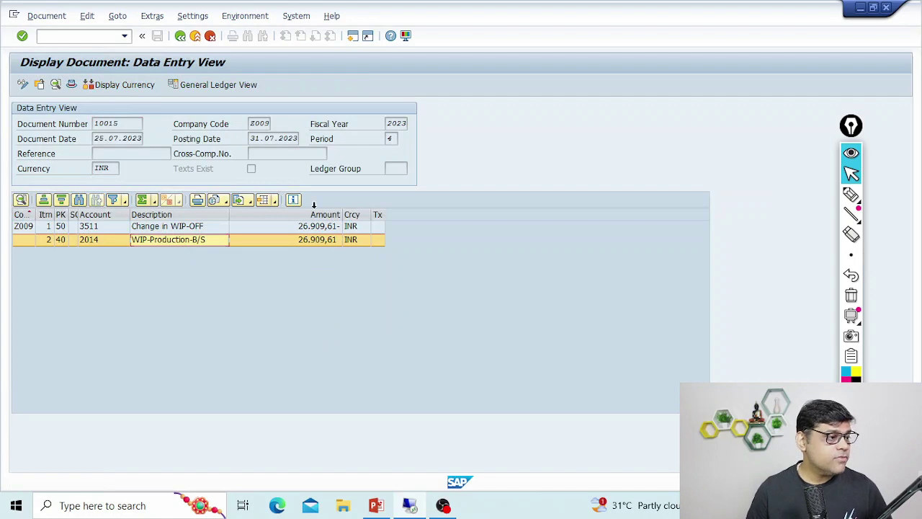
{"action": "left_click", "coordinate": [295, 240]}
{"action": "double_click", "coordinate": [296, 240]}
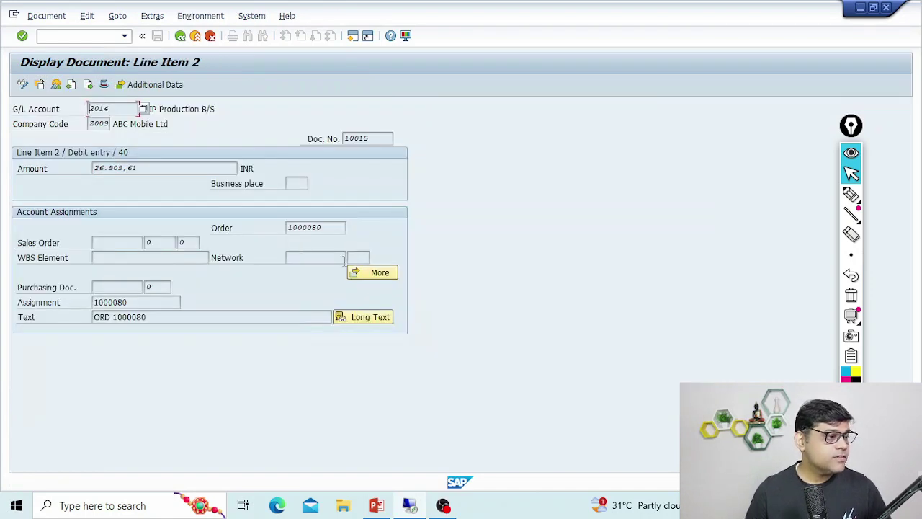
{"action": "double_click", "coordinate": [317, 228]}
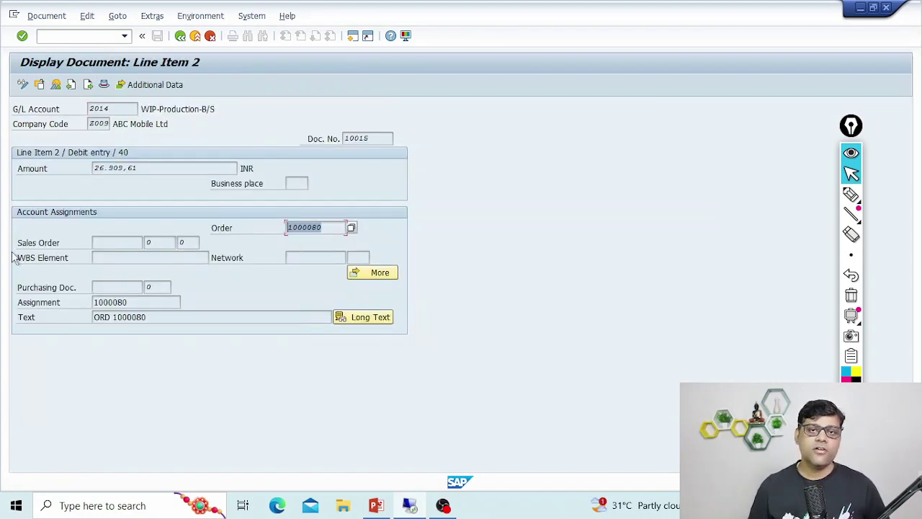
{"action": "key", "text": "alt+Tab"}
{"action": "key", "text": "alt+Tab"}
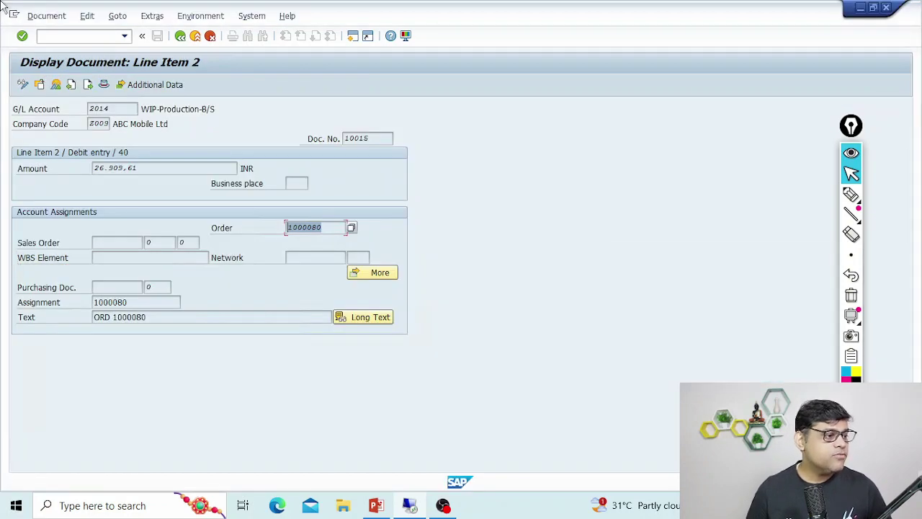
Return to the item overview of document 10015 and compare it once more with the Work in Process report
{"action": "left_click", "coordinate": [180, 35]}
{"action": "key", "text": "alt+Tab"}
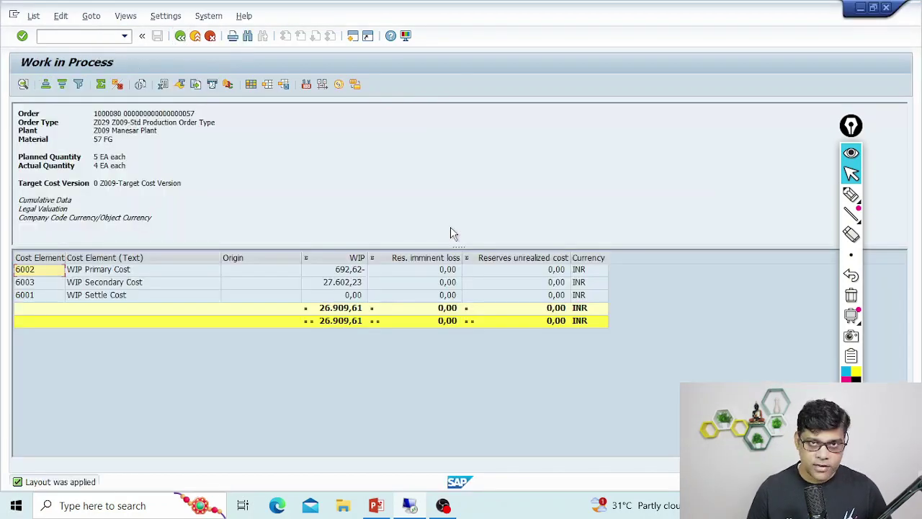
{"action": "key", "text": "alt+Tab"}
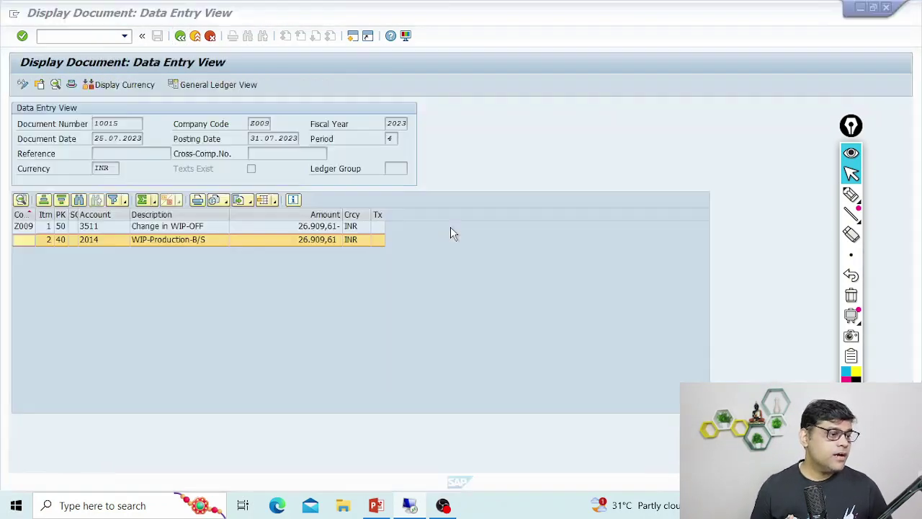